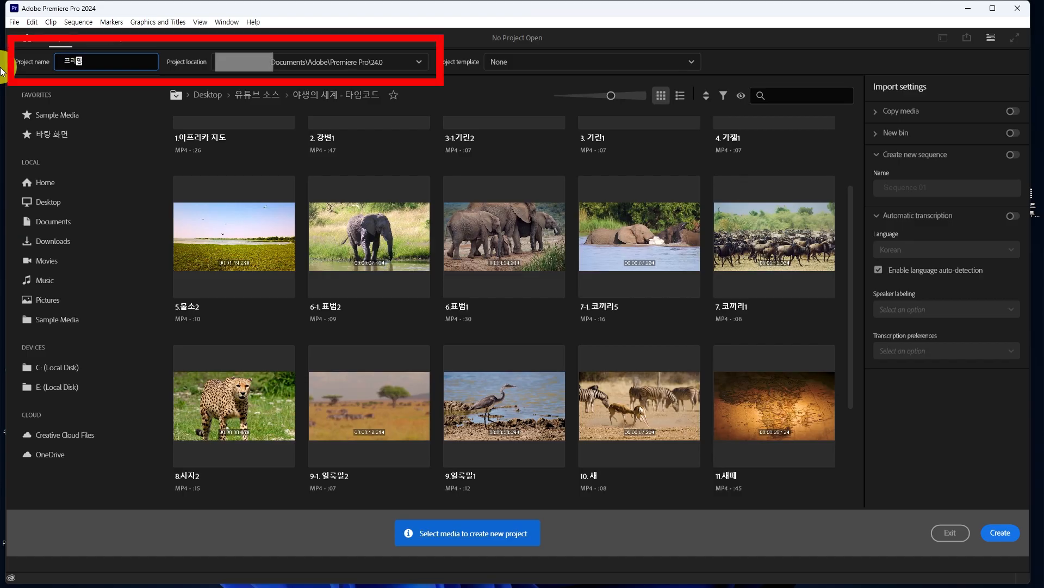
# - Name the project 프리미어 무료 강좌 and browse to local disk E: to choose its project location
pyautogui.write('어 무료 강좌')
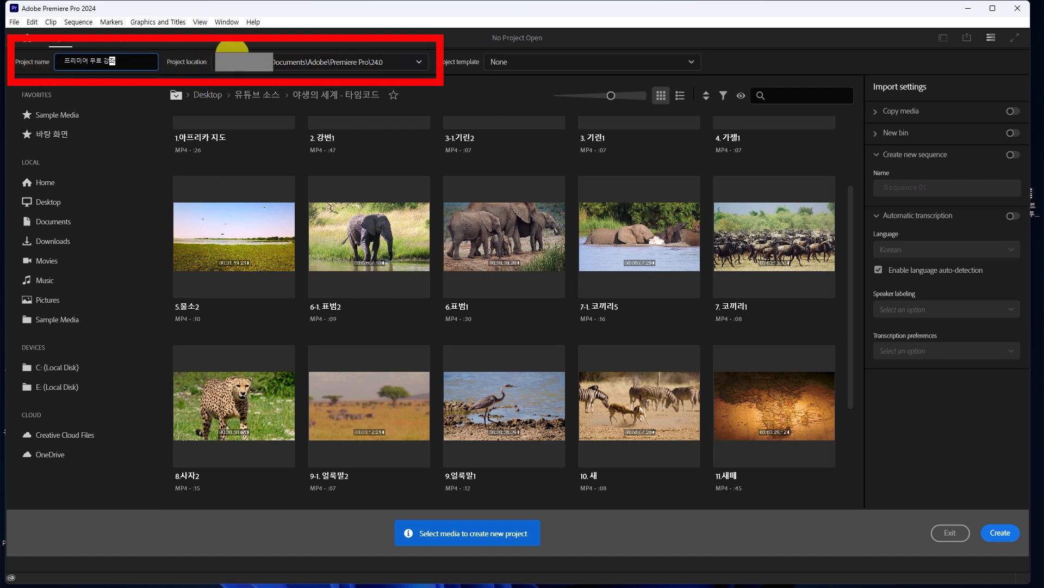
pyautogui.click(419, 63)
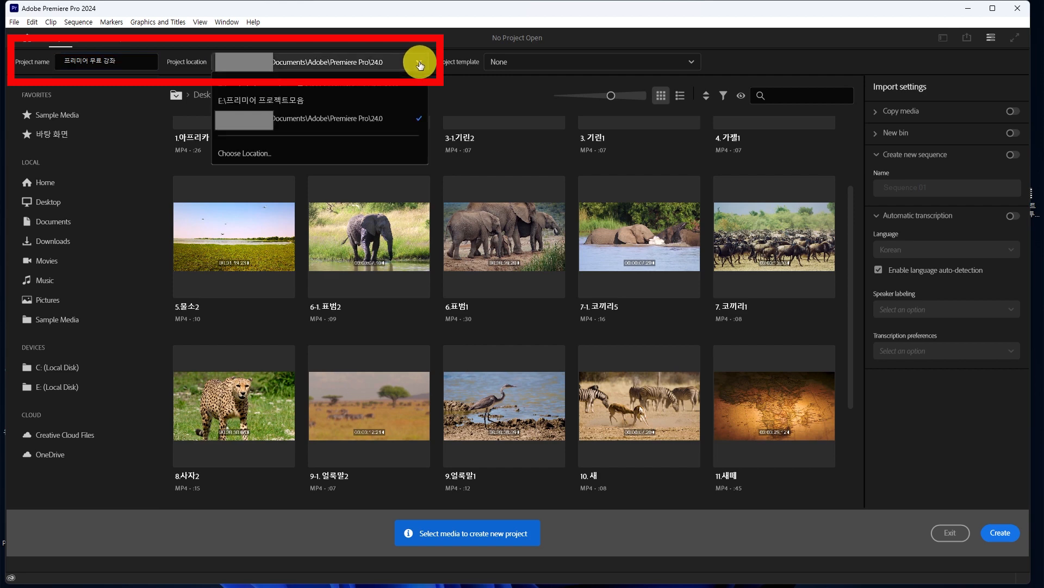
pyautogui.click(266, 156)
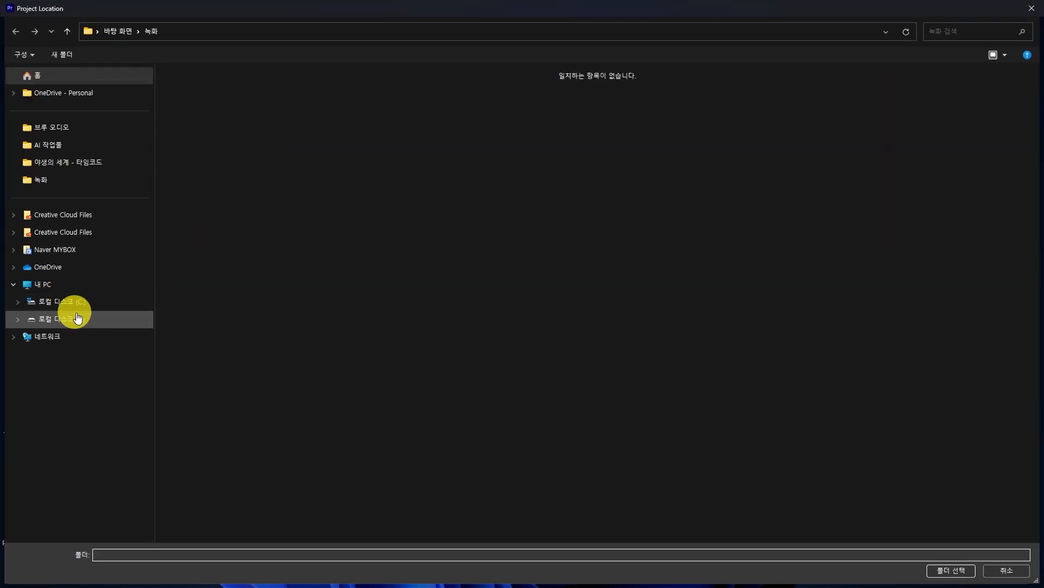
pyautogui.click(90, 321)
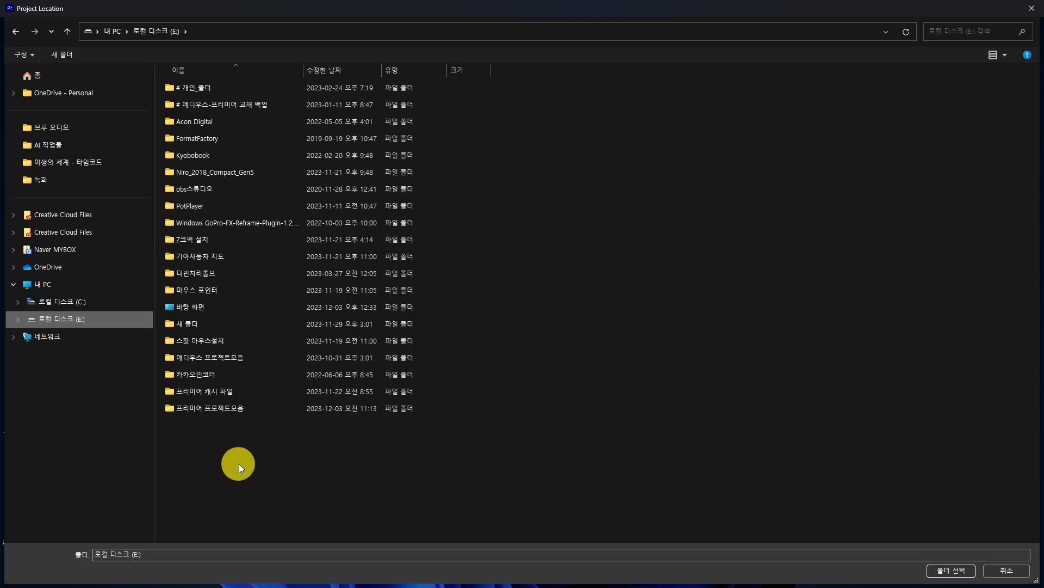
pyautogui.click(229, 409)
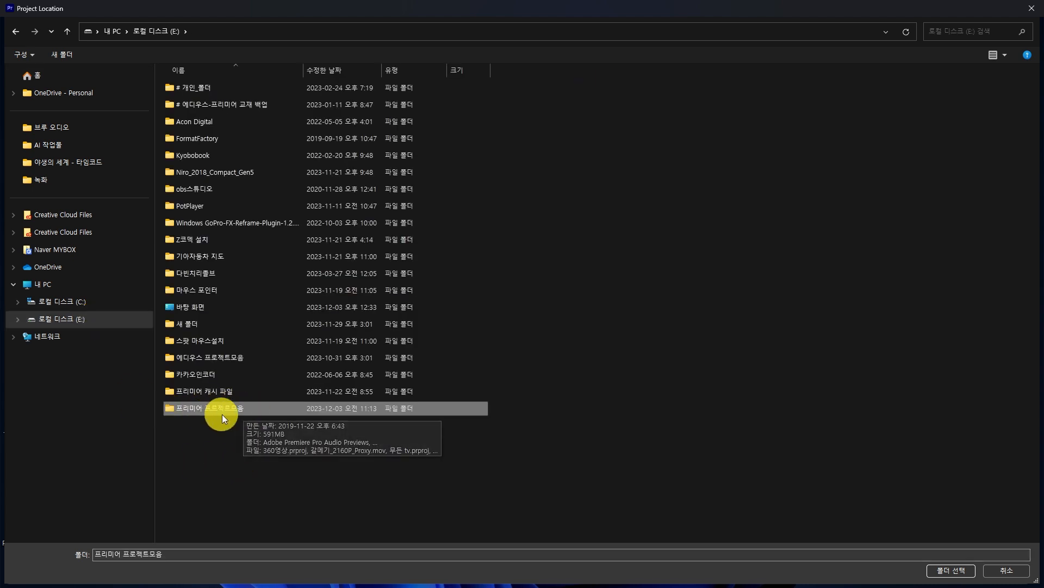
# - Create a folder named 프리미어 프로젝트 모음 on drive E: and choose it as the project location
pyautogui.rightClick(204, 461)
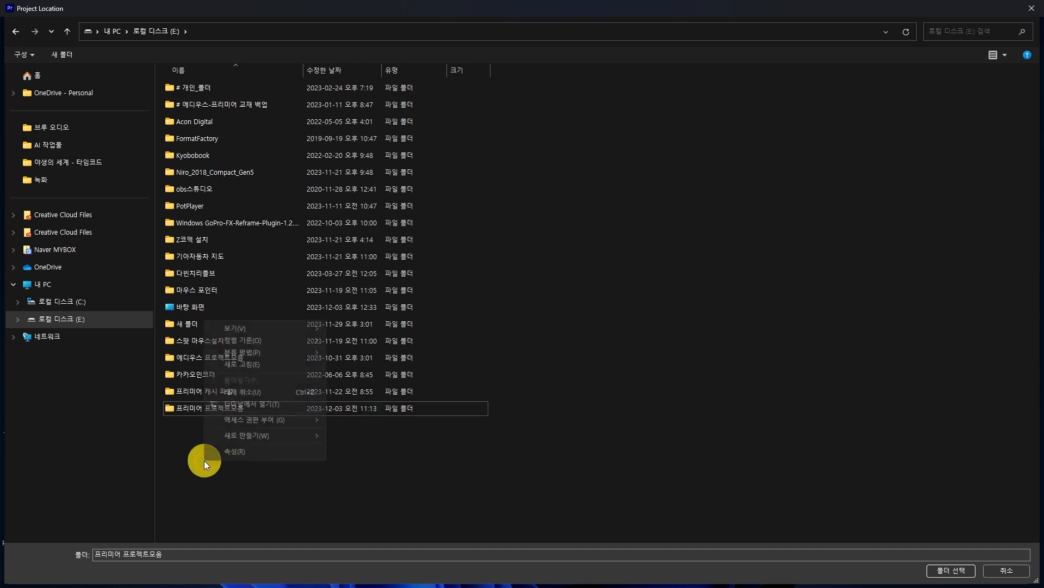
pyautogui.moveTo(248, 435)
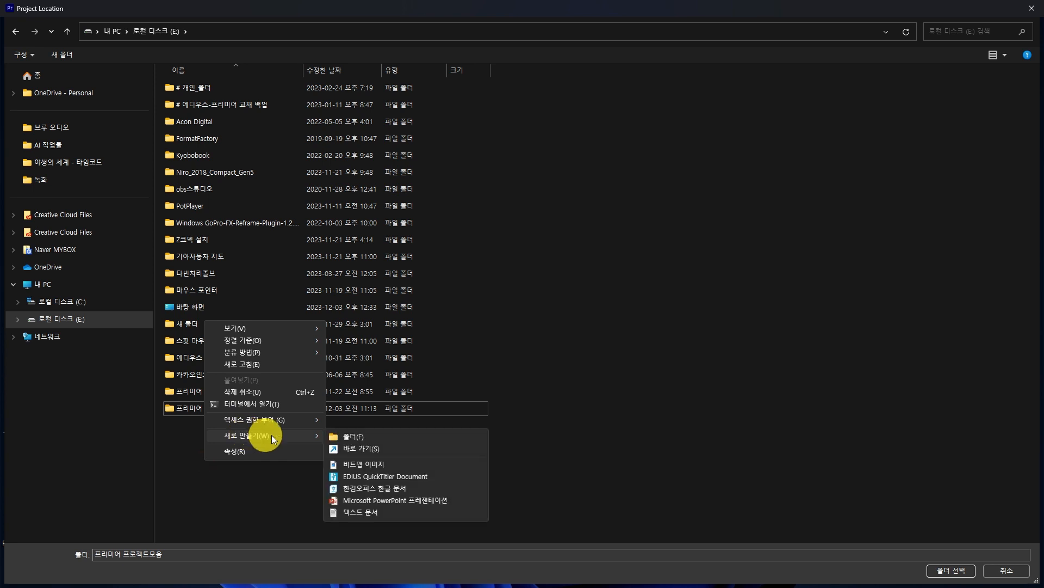
pyautogui.click(338, 437)
pyautogui.write('프림이ㅓ 프로젝트 모음')
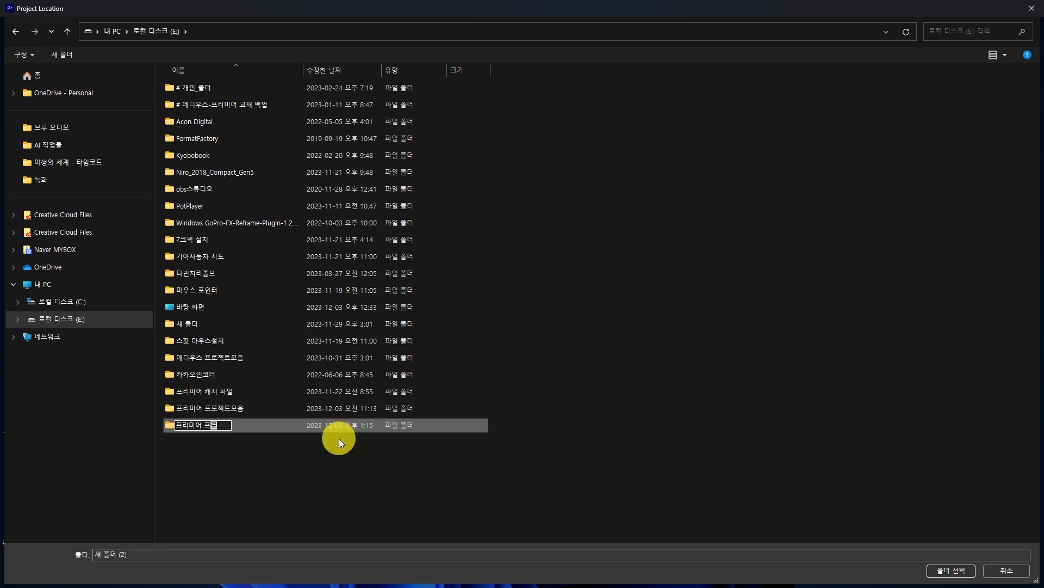
pyautogui.press('Return')
pyautogui.click(178, 430)
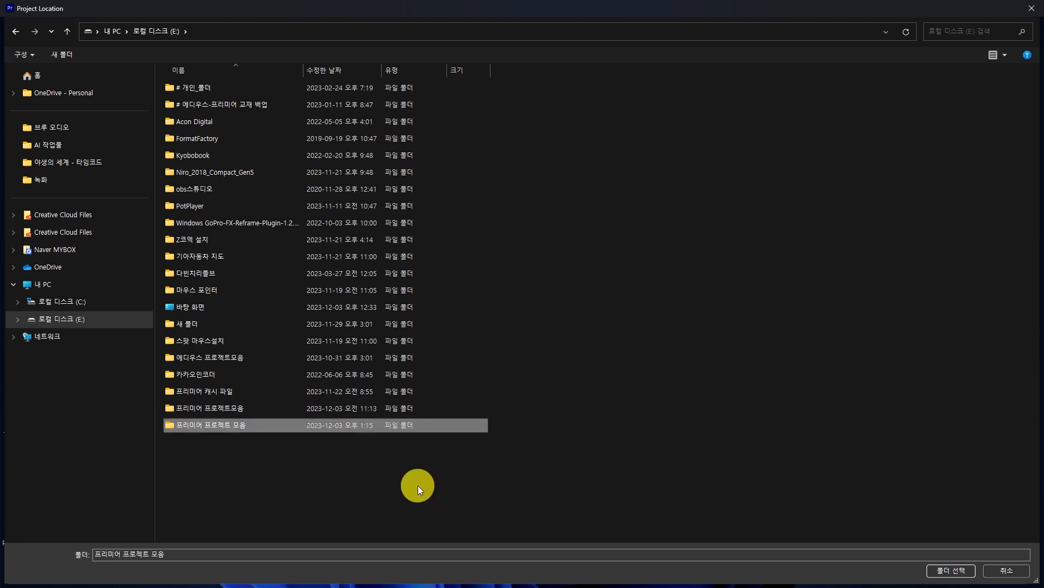
pyautogui.click(949, 571)
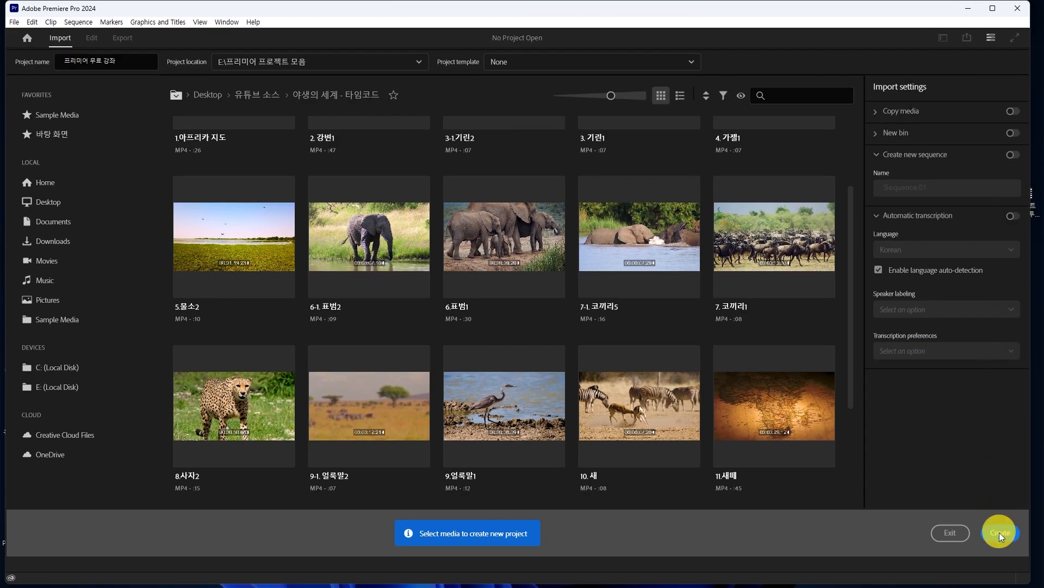
# - Create the project and import the video 7-1. 코끼리5.mp4 from the 야생의 세계 - 타임코드 folder
pyautogui.click(999, 538)
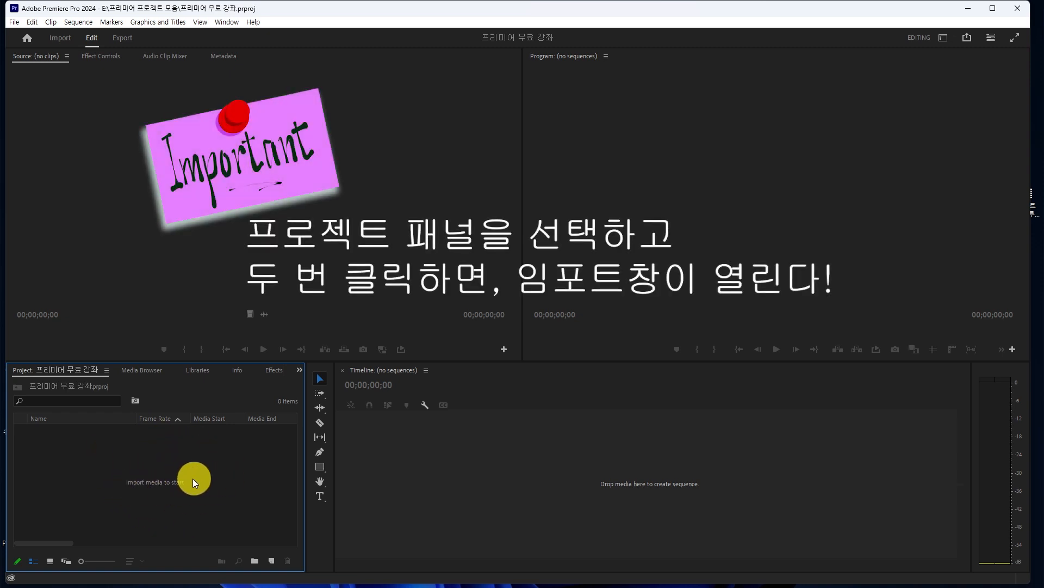
pyautogui.doubleClick(223, 470)
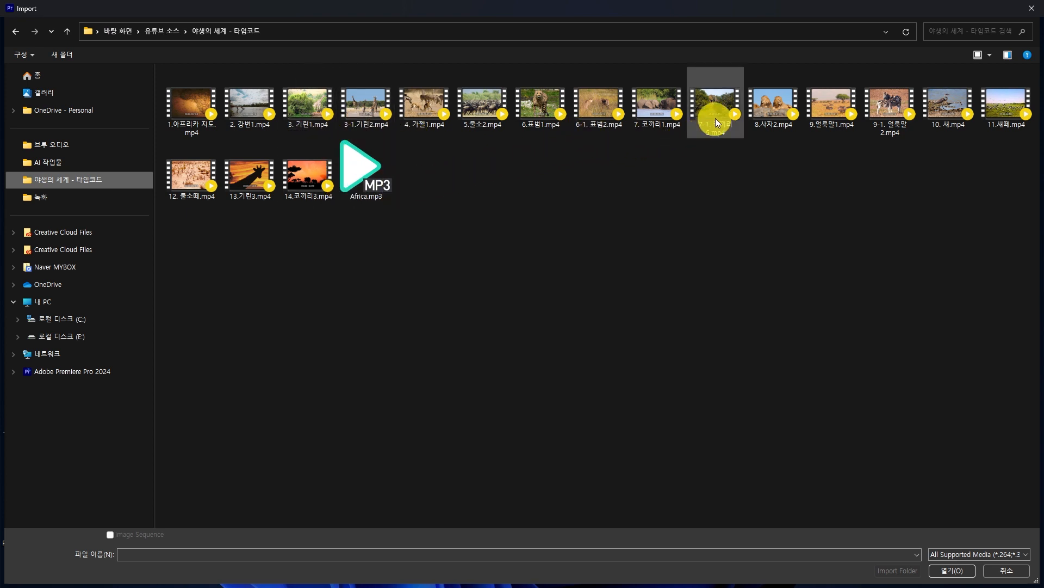
pyautogui.click(717, 102)
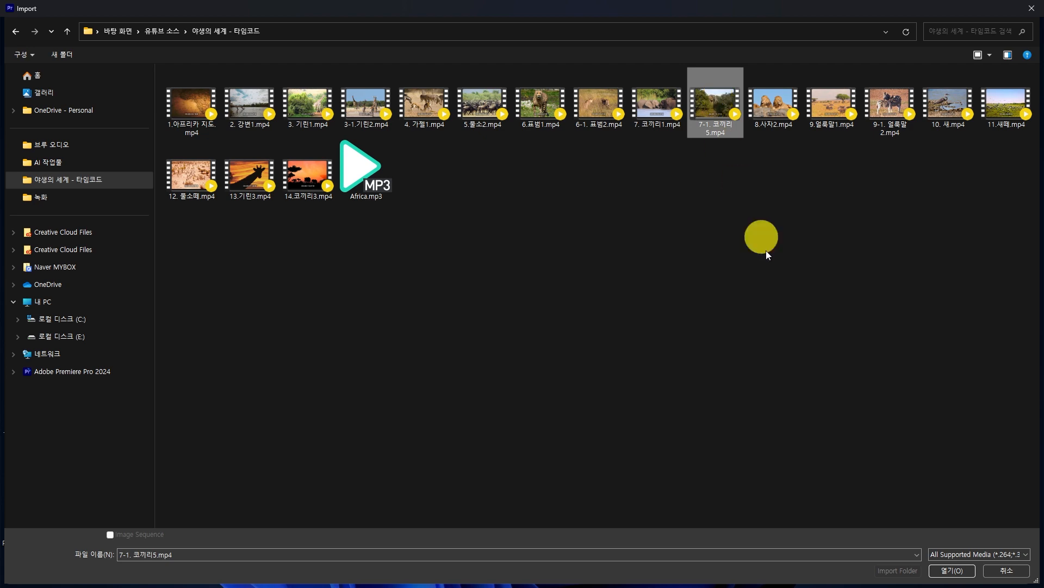
pyautogui.click(951, 571)
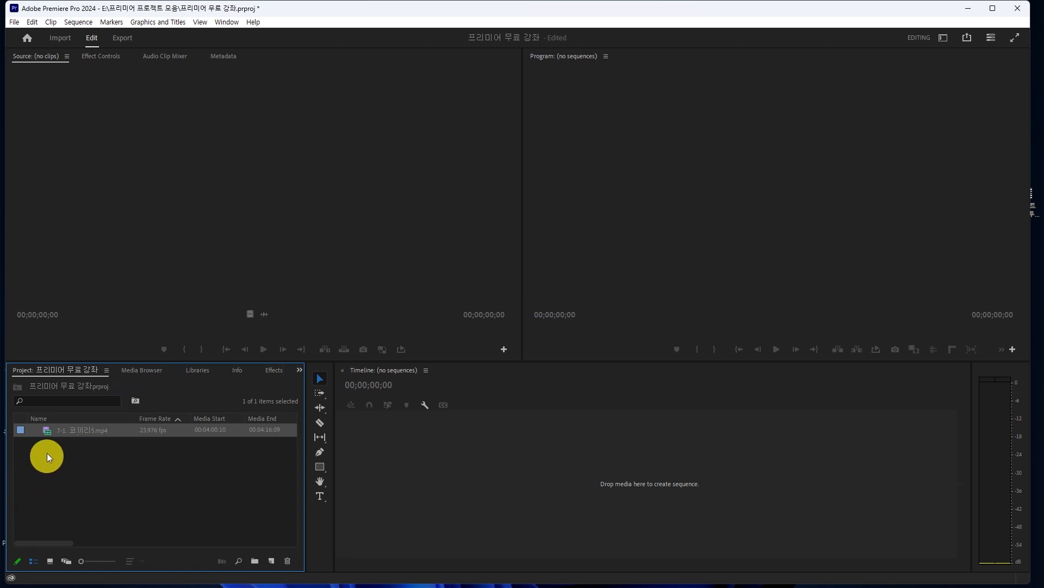
# - Create a sequence by placing 7-1. 코끼리5.mp4 in the empty timeline, and rename that sequence 시퀀스1
pyautogui.moveTo(47, 434); pyautogui.dragTo(519, 453)
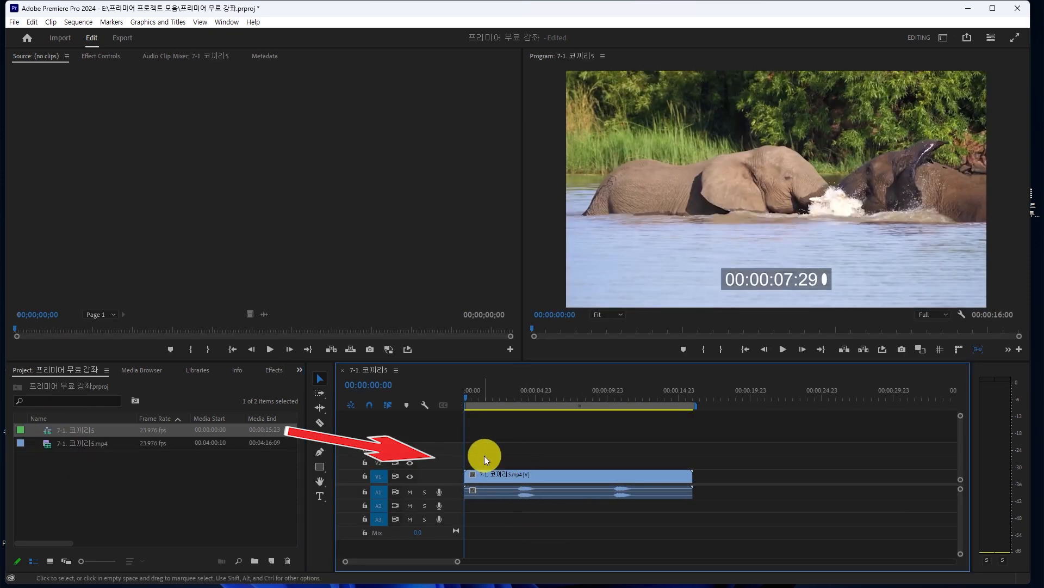
pyautogui.click(61, 446)
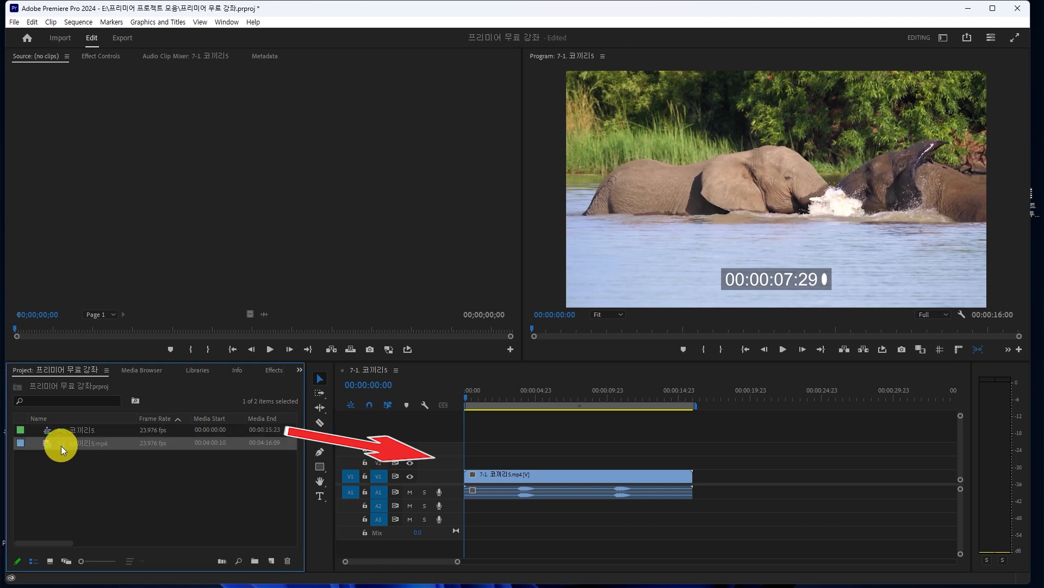
pyautogui.click(93, 433)
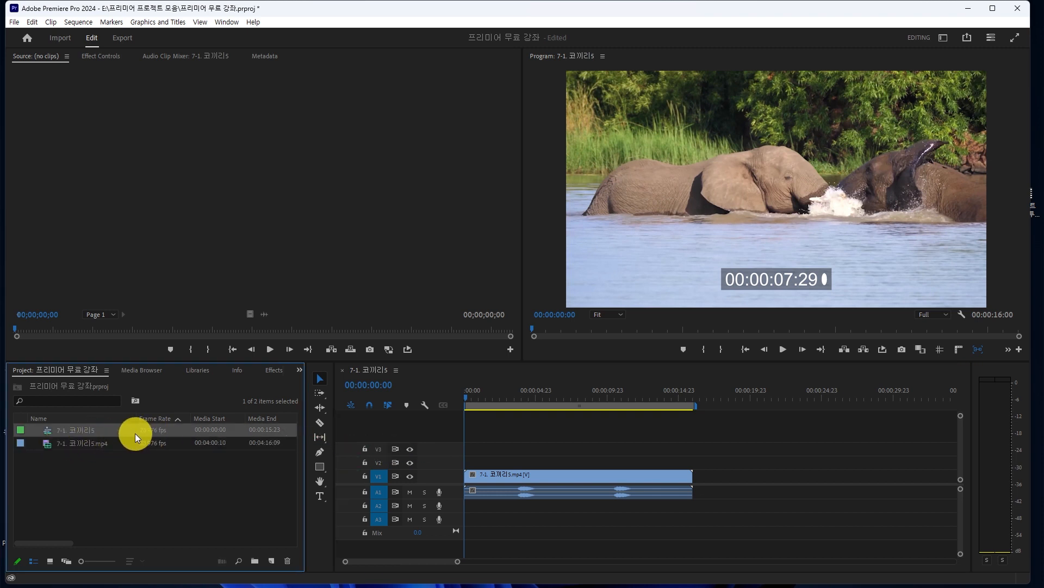
pyautogui.click(84, 446)
pyautogui.click(86, 432)
pyautogui.click(83, 431)
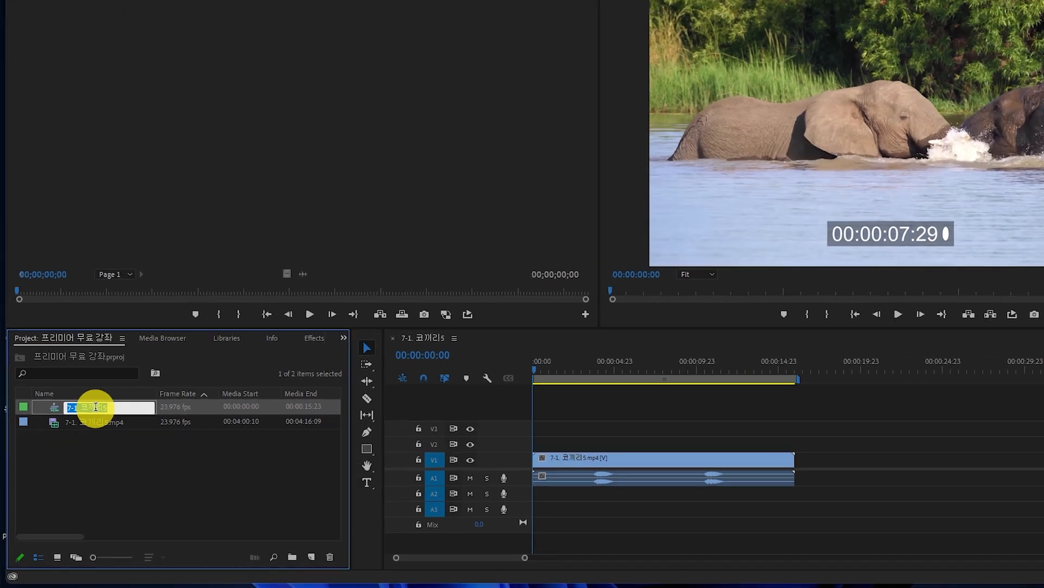
pyautogui.write('시퀀스1')
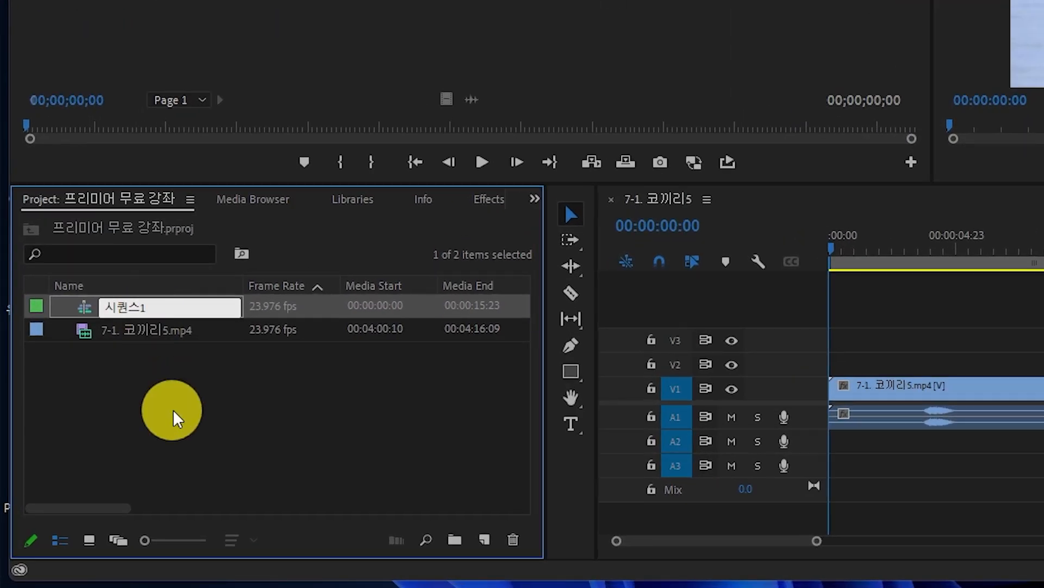
pyautogui.click(175, 415)
pyautogui.click(88, 319)
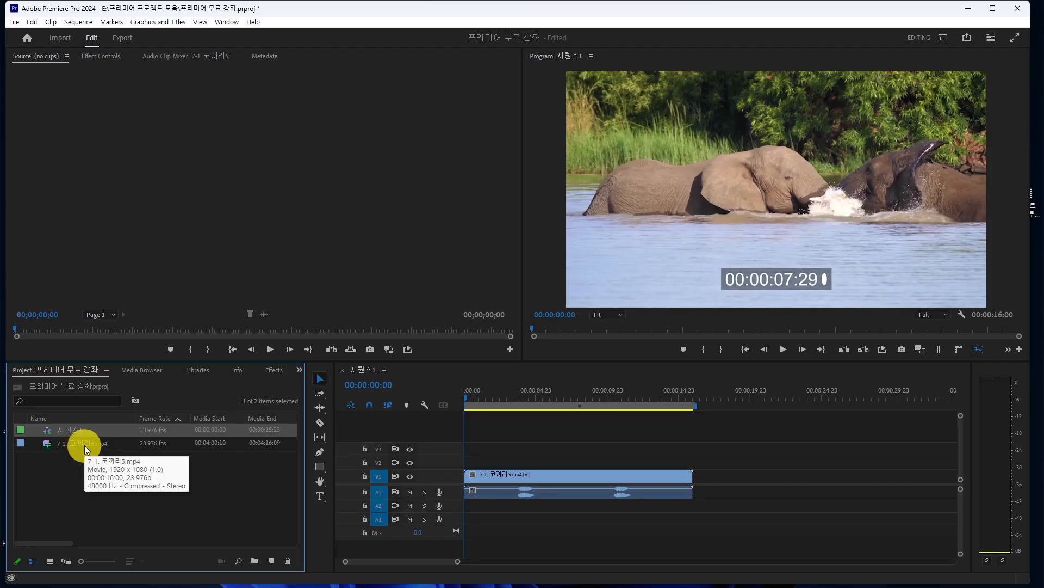
# - Create a second sequence from 7-1. 코끼리5.mp4 by dropping the clip on New Item, and rename it 시퀀스2
pyautogui.click(83, 445)
pyautogui.moveTo(84, 445); pyautogui.dragTo(272, 561)
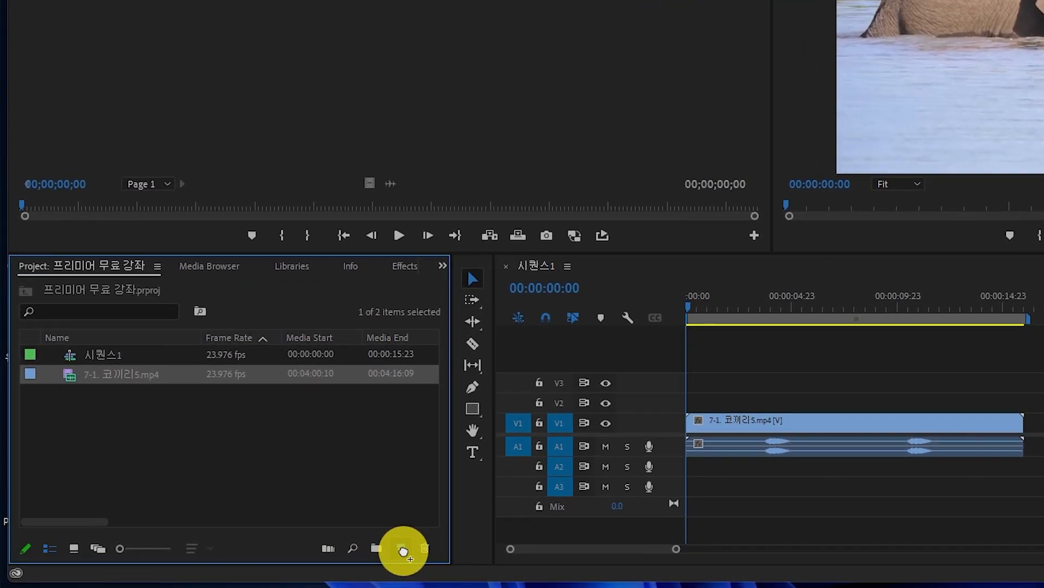
pyautogui.moveTo(404, 550); pyautogui.dragTo(403, 551)
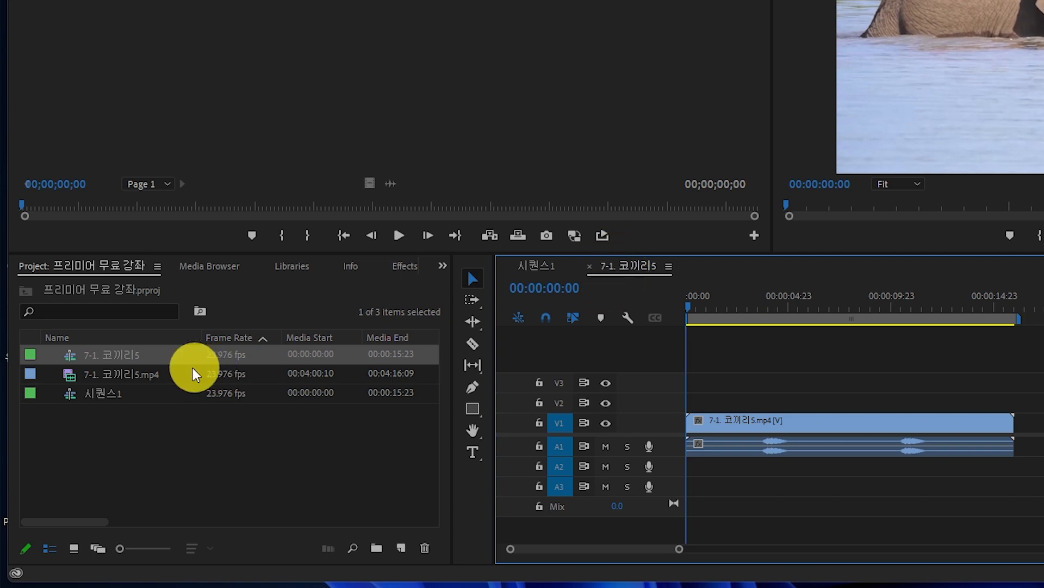
pyautogui.click(123, 357)
pyautogui.write('시퀀')
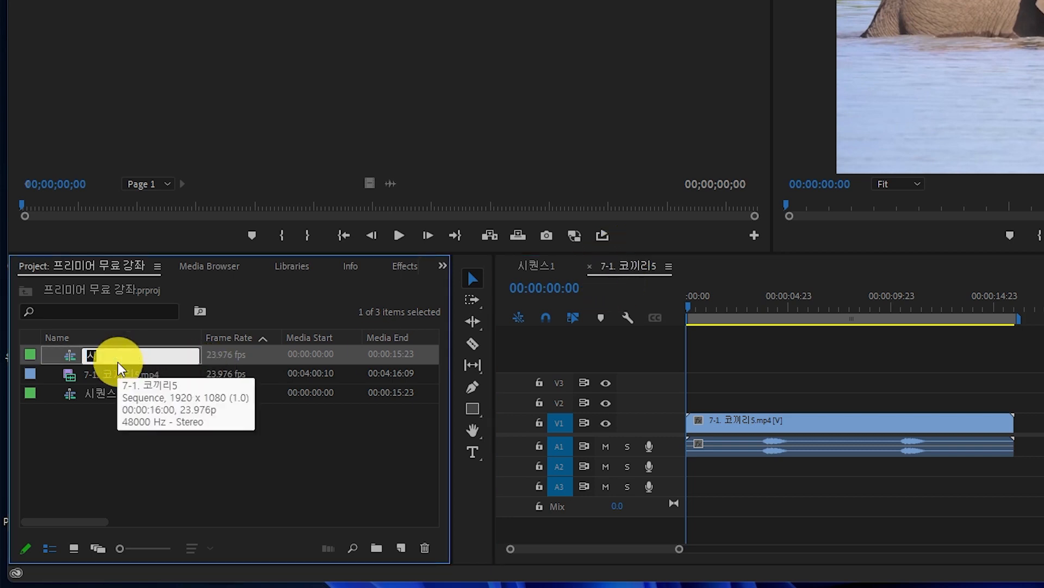
pyautogui.write('스2')
pyautogui.click(155, 476)
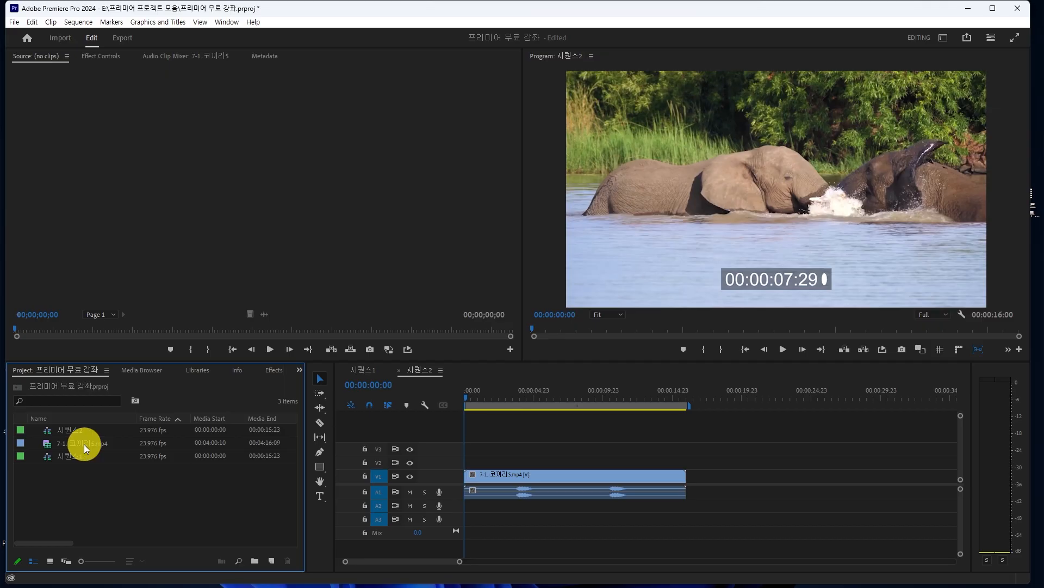
# - Create a third sequence from 7-1. 코끼리5.mp4 with New Sequence From Clip and rename it 시퀀스3
pyautogui.click(84, 444)
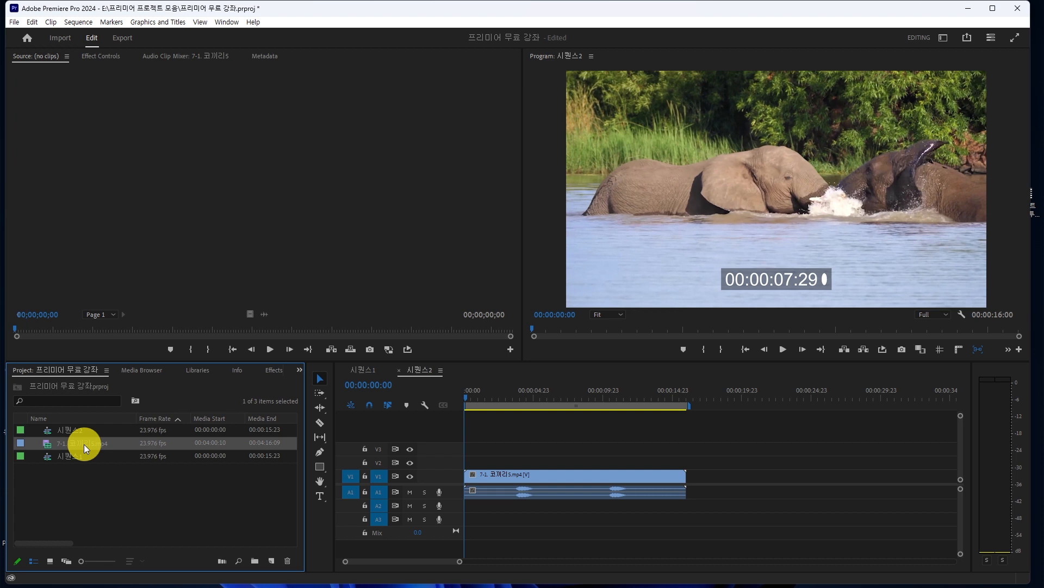
pyautogui.rightClick(84, 444)
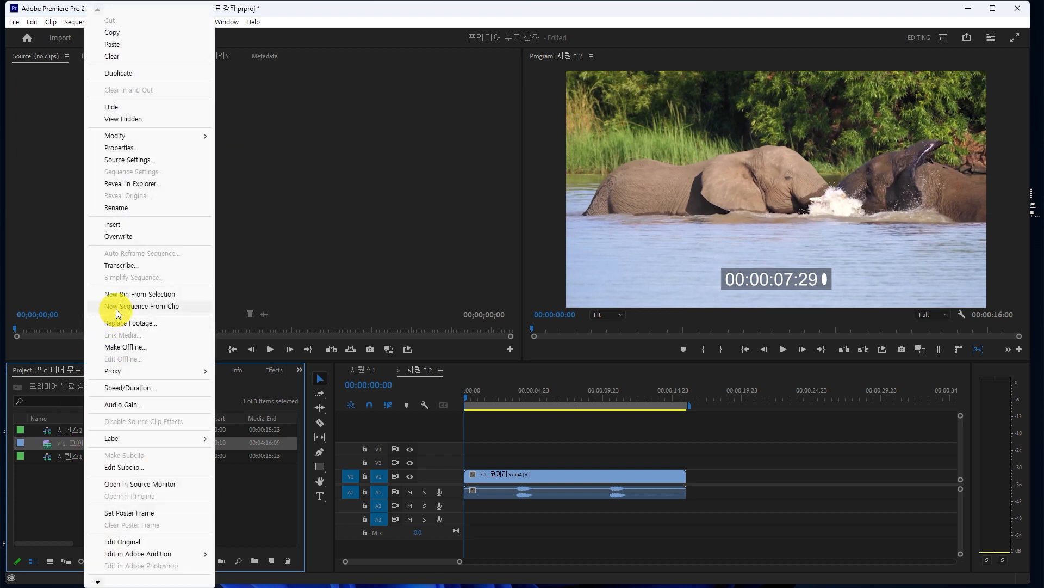
pyautogui.click(167, 305)
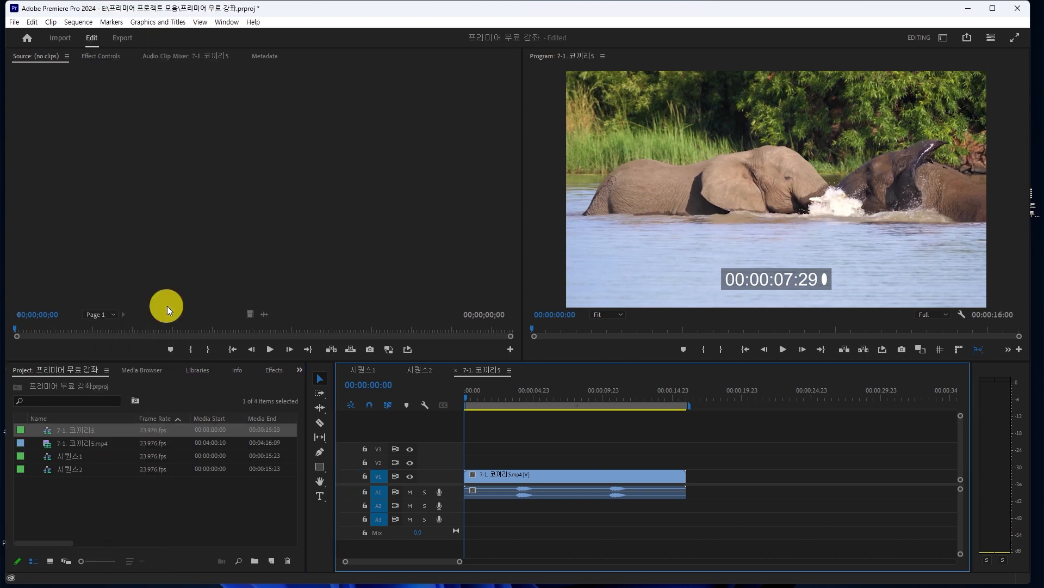
pyautogui.click(85, 428)
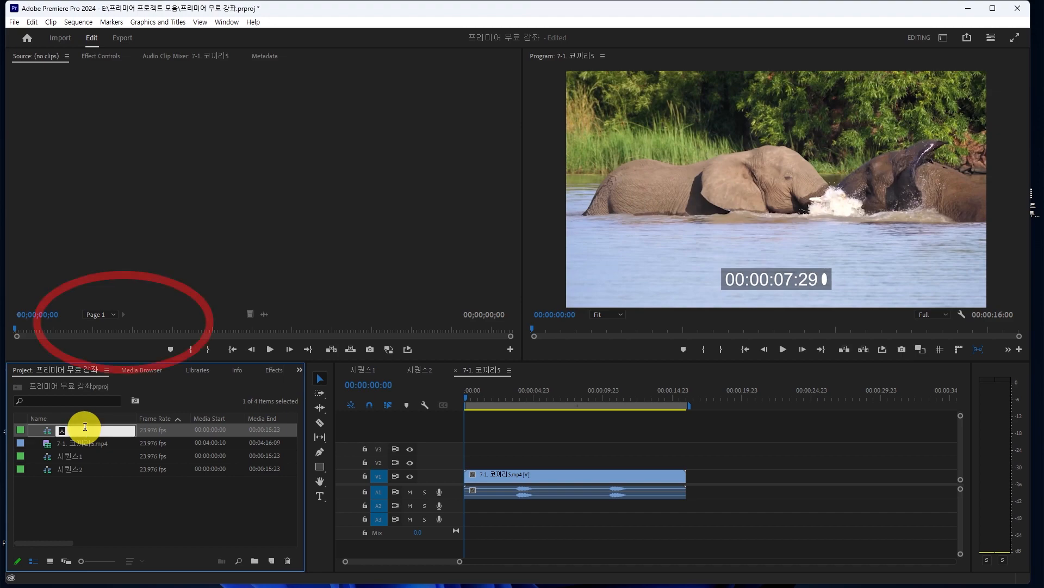
pyautogui.write('시퀀스3')
pyautogui.press('Return')
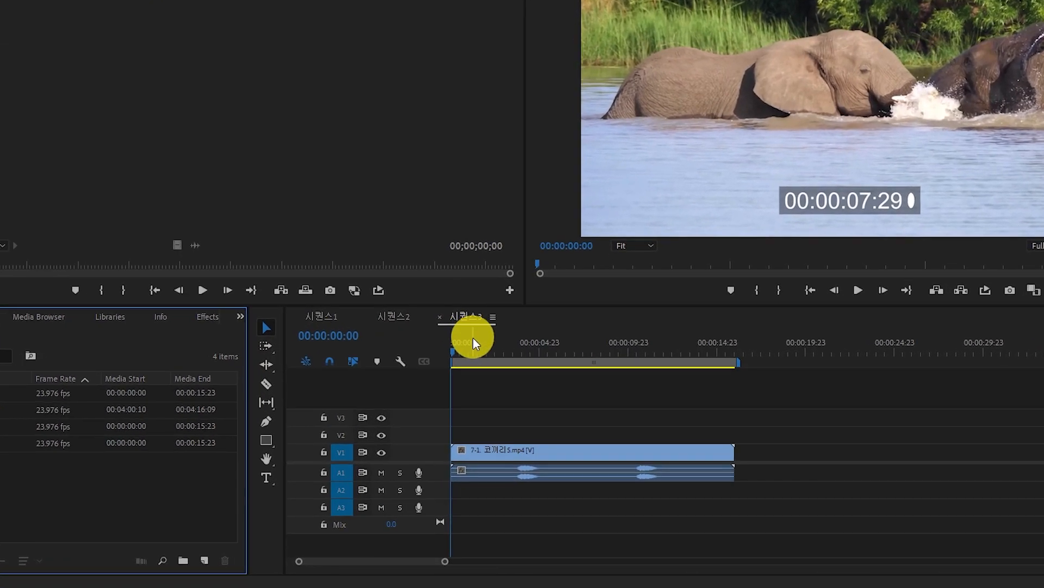
# - Close the sequences 시퀀스3, 시퀀스2 and 시퀀스1 in the timeline
pyautogui.click(447, 340)
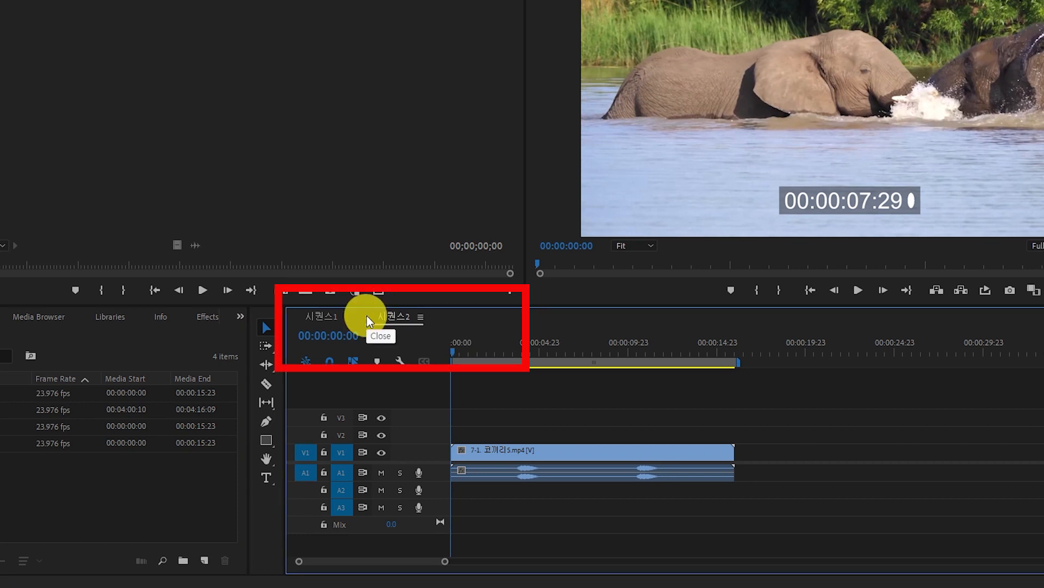
pyautogui.click(367, 318)
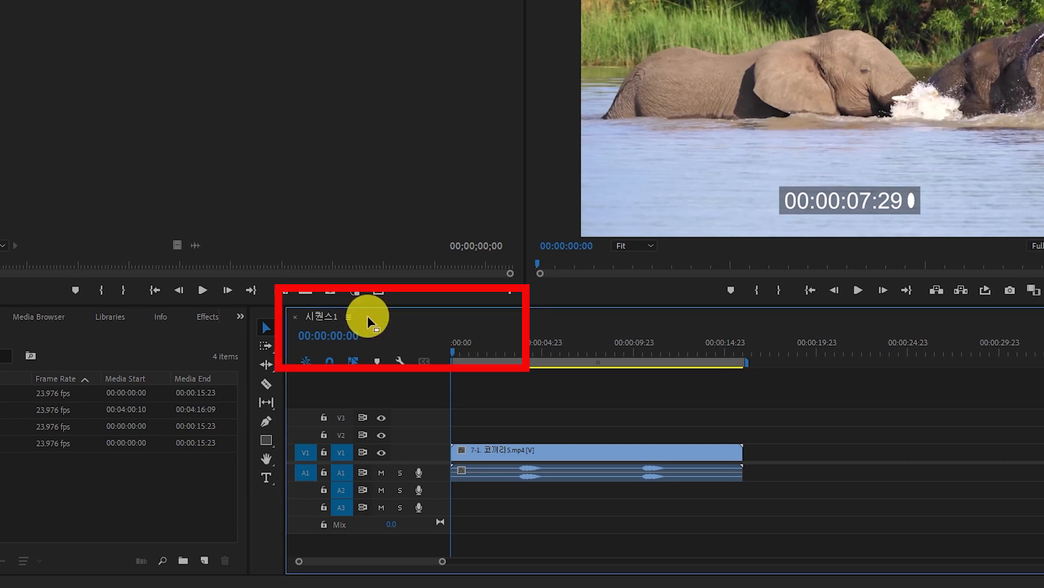
pyautogui.click(297, 317)
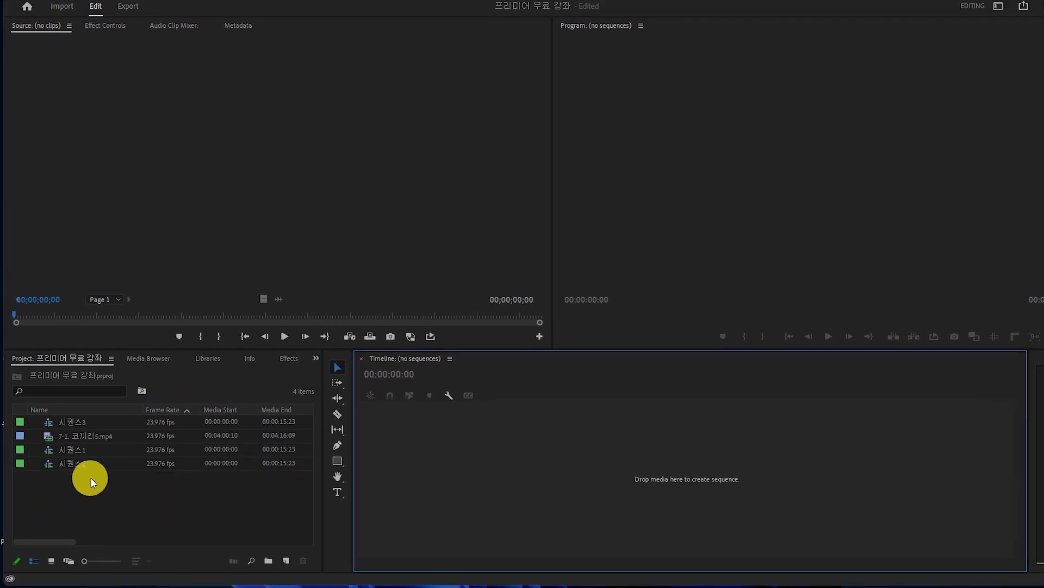
# - Reopen 시퀀스1 from the project items and delete the elephant clip from its timeline
pyautogui.click(51, 428)
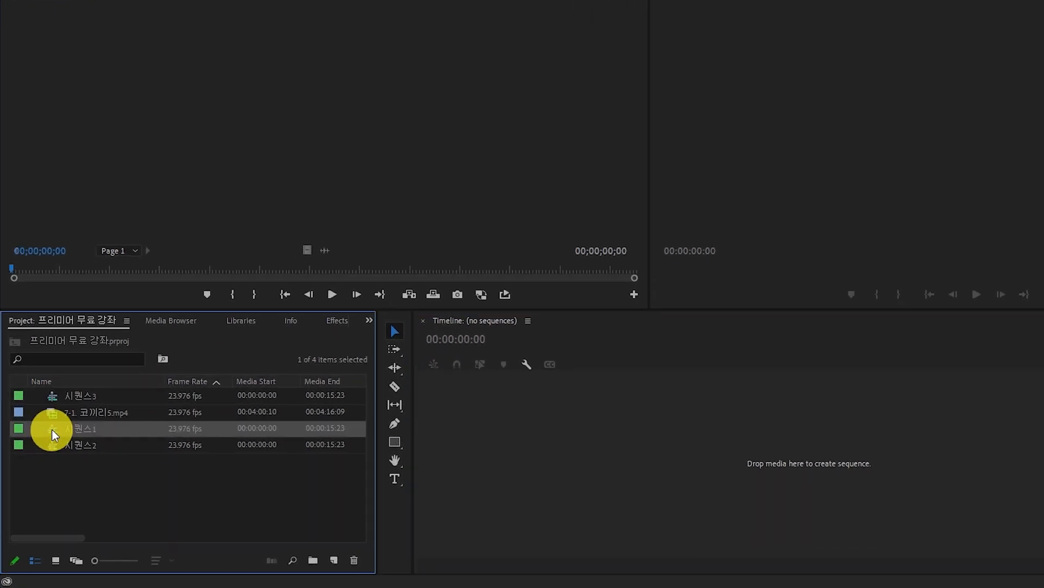
pyautogui.doubleClick(51, 430)
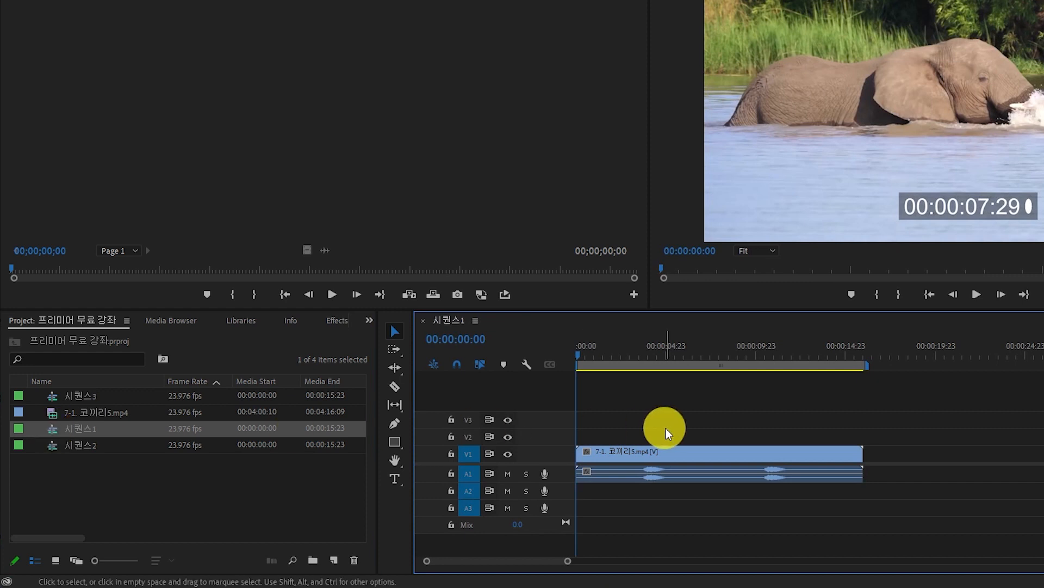
pyautogui.press('Delete')
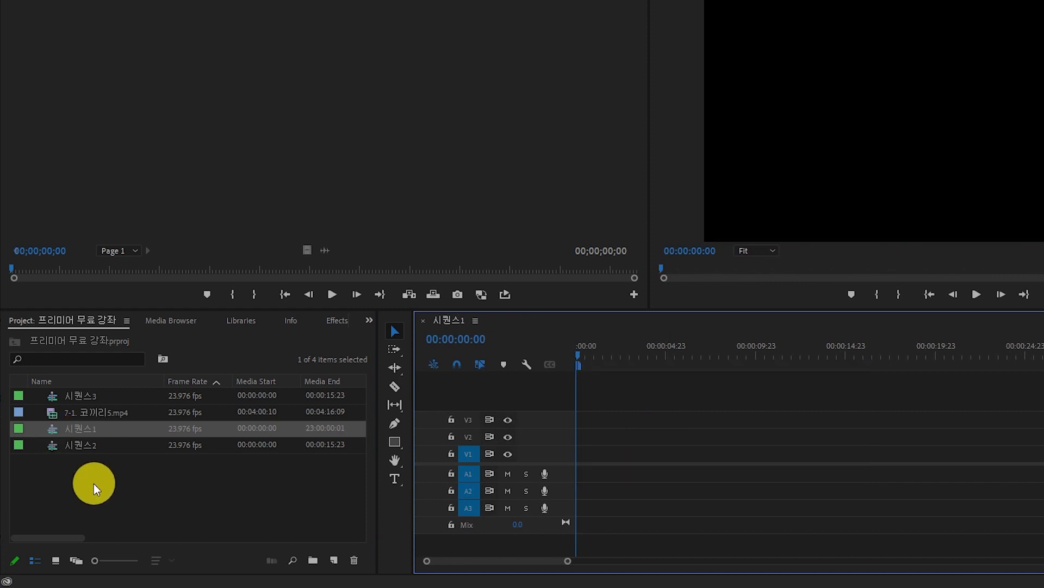
# - Delete the sequences 시퀀스3 and 시퀀스2 from the project items
pyautogui.click(55, 397)
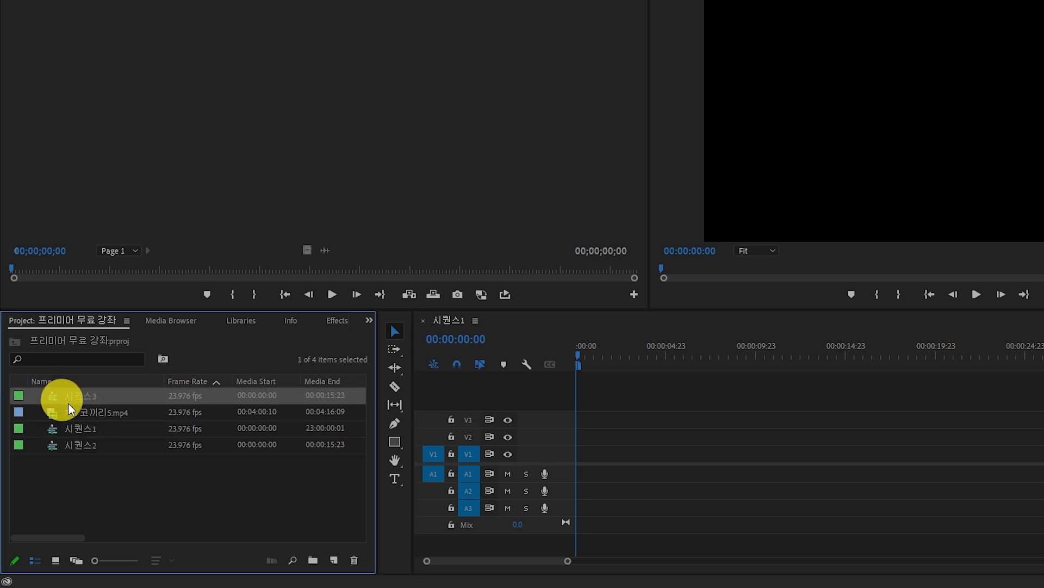
pyautogui.click(354, 561)
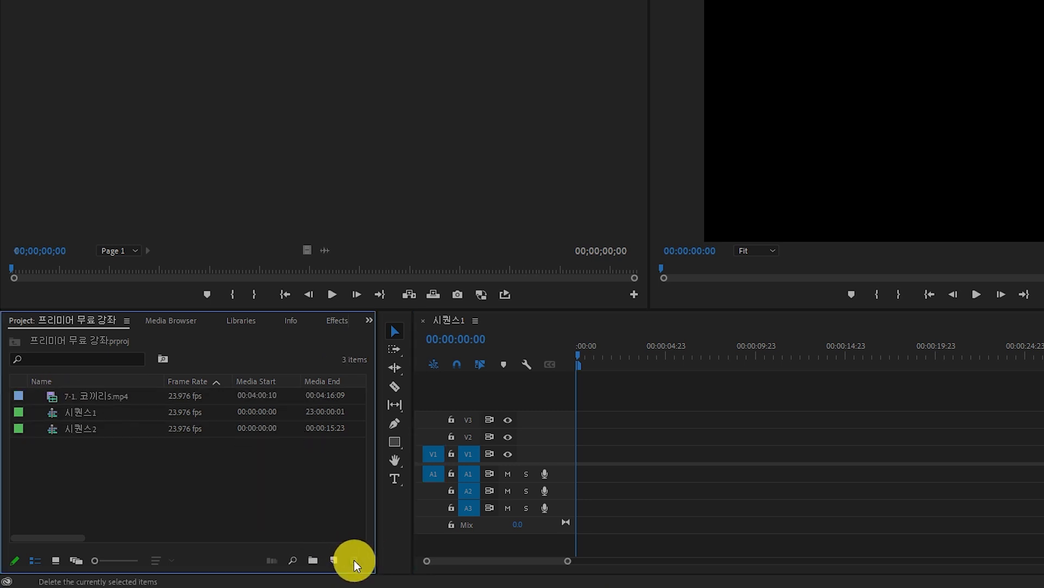
pyautogui.click(54, 433)
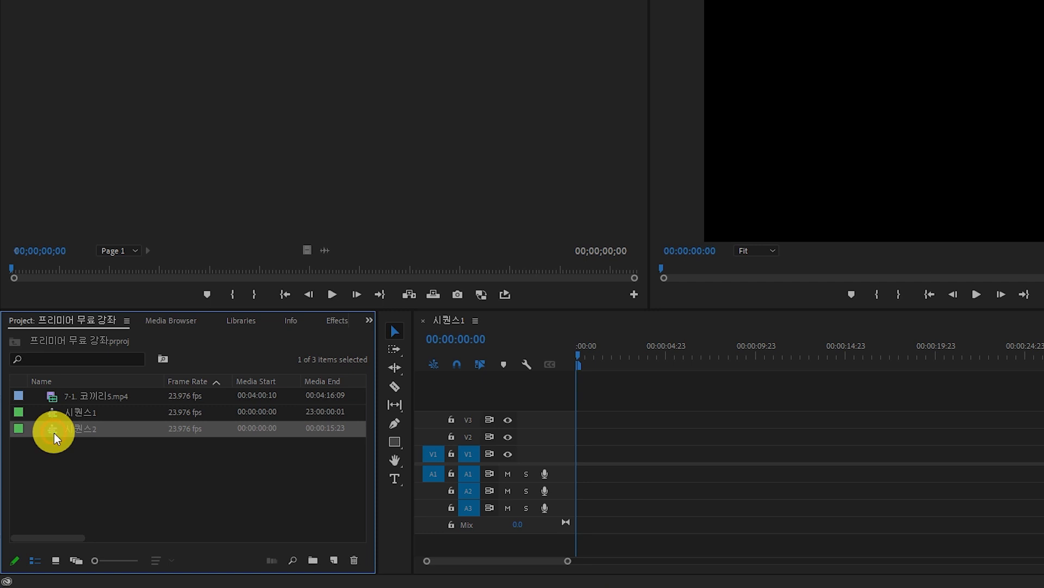
pyautogui.rightClick(50, 431)
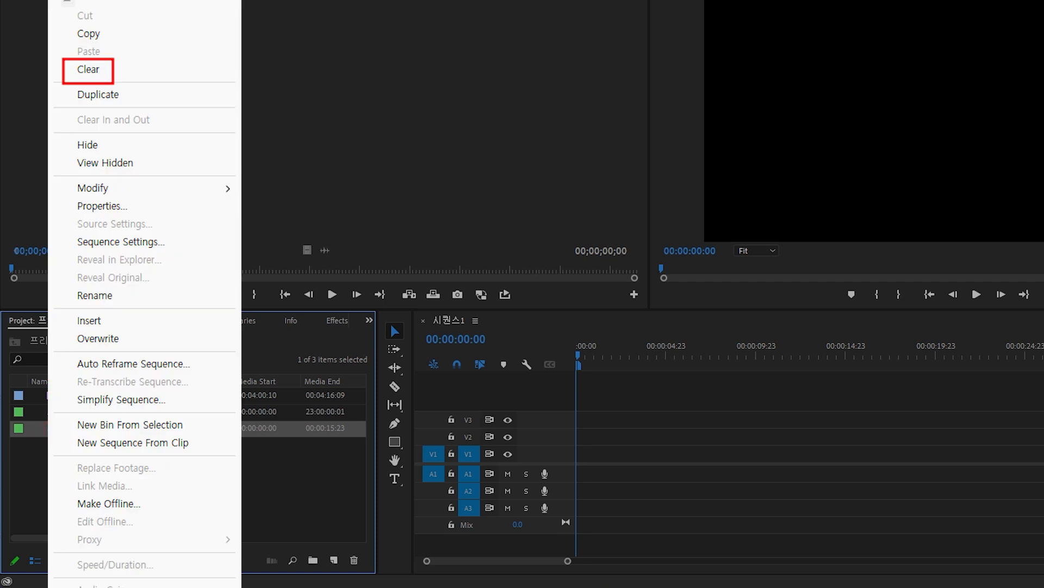
pyautogui.click(88, 70)
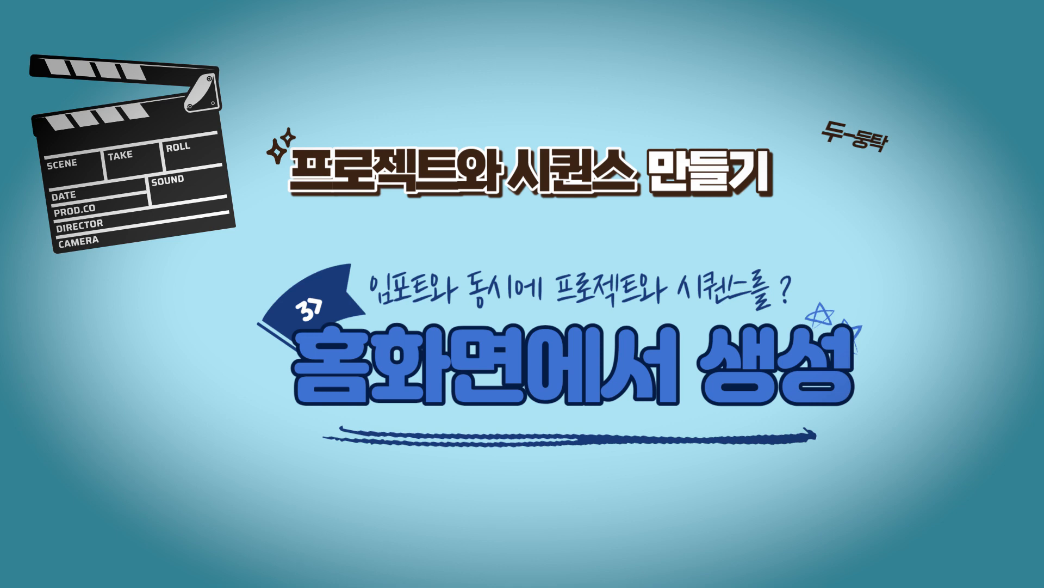
# - Start a new project and name it 프리미어 프로젝트 무료강좌
pyautogui.click(14, 22)
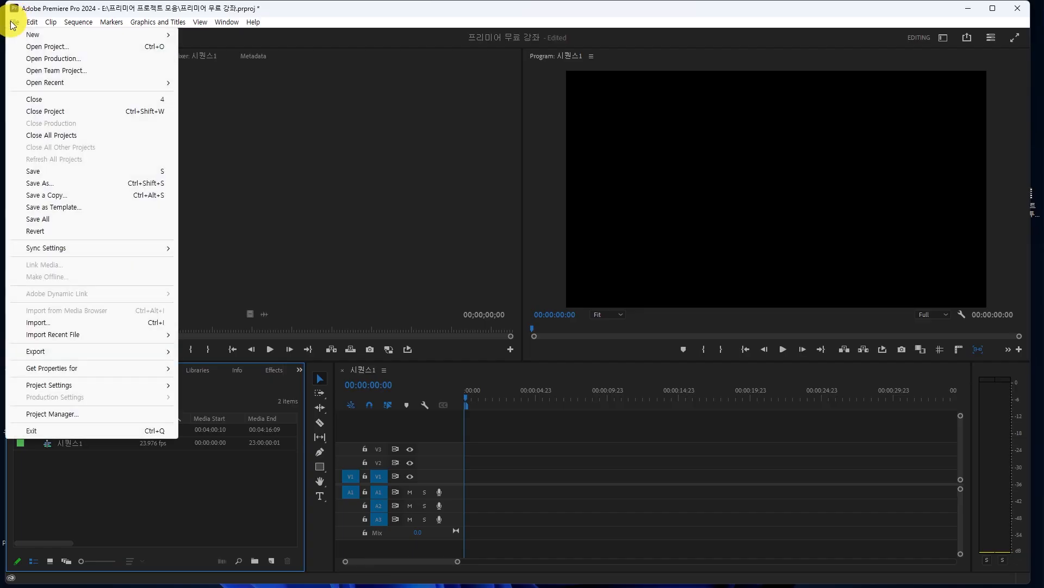
pyautogui.moveTo(33, 31)
pyautogui.click(207, 33)
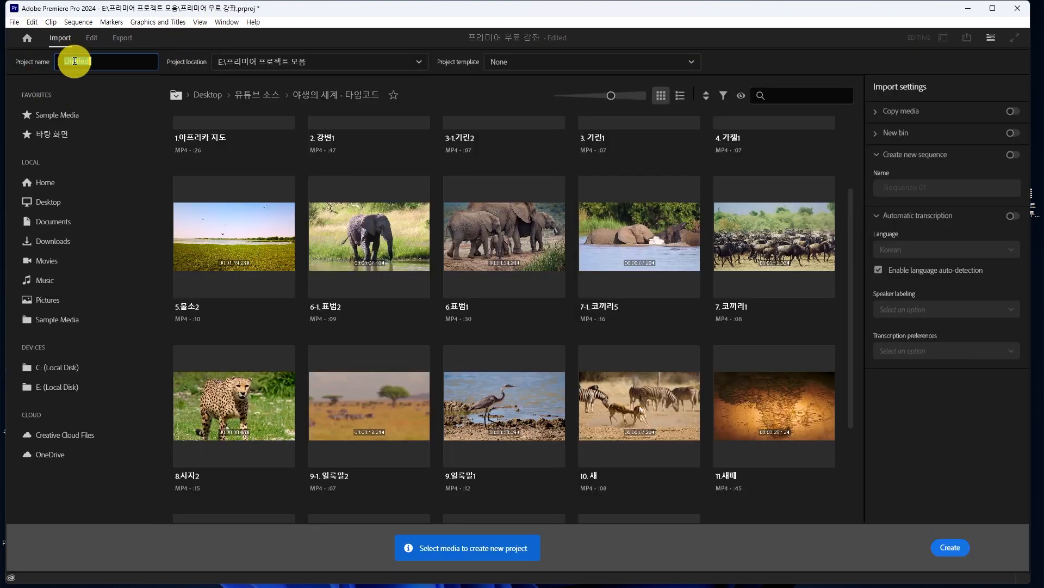
pyautogui.write('프림')
pyautogui.write('미어 프로젝트 무료강좌')
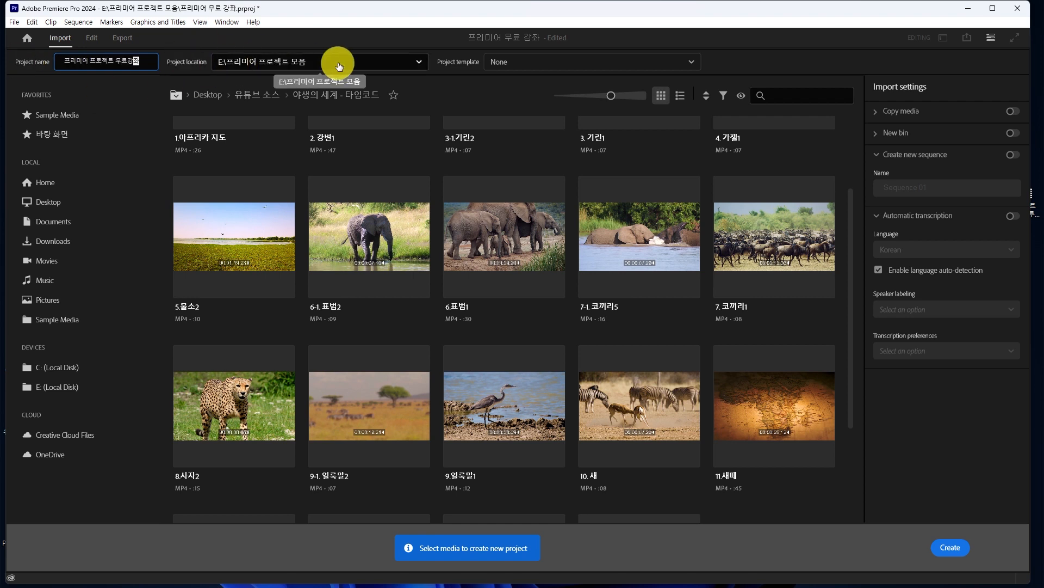
# - Choose the clip 1.아프리카 지도 from the desktop folder 유튜브 소스 > 야생의 세계 - 타임코드 as media for the new project
pyautogui.click(47, 185)
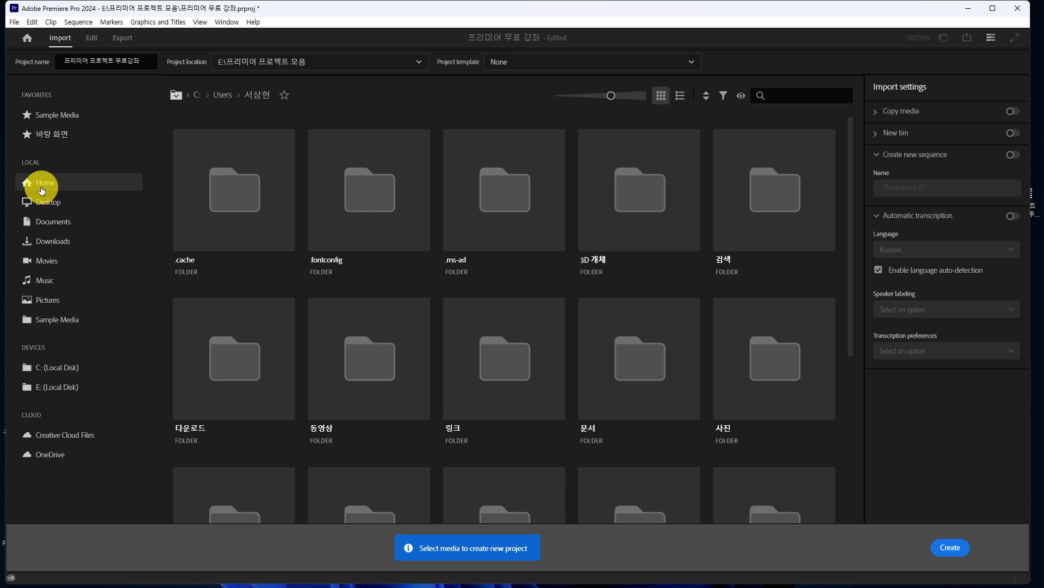
pyautogui.click(45, 204)
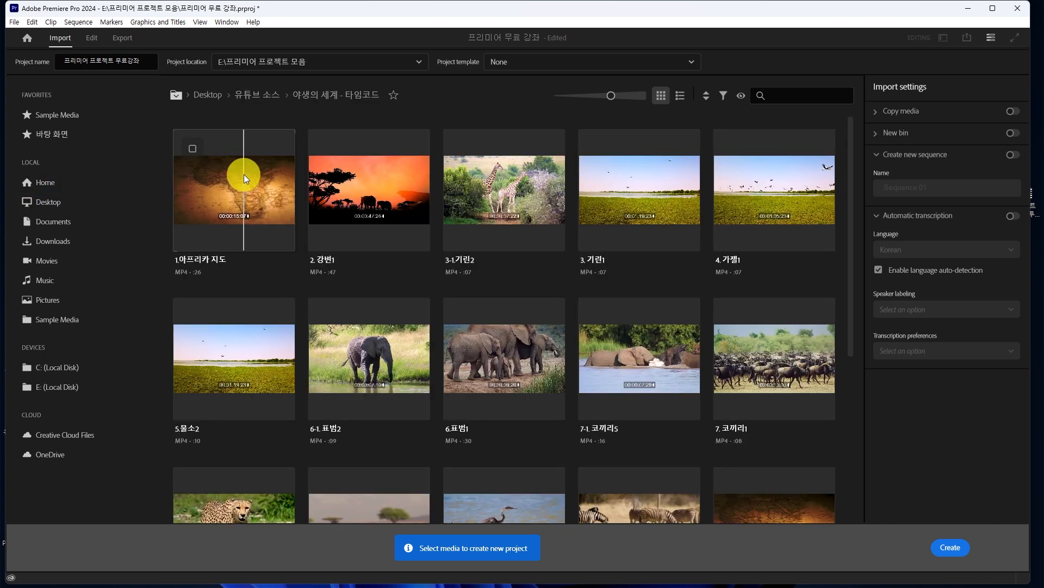
pyautogui.click(244, 174)
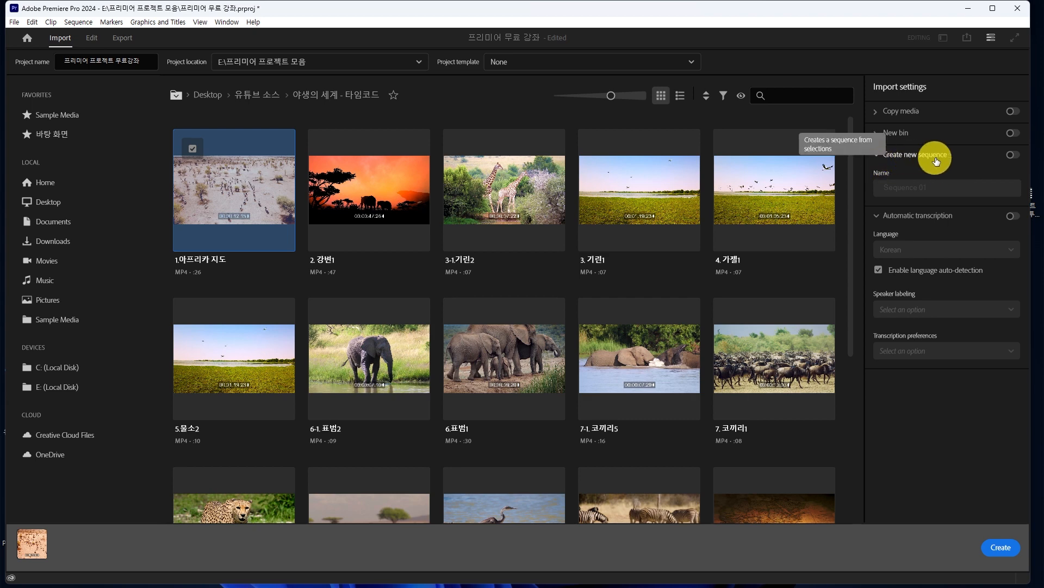
# - Enable creating a new sequence on import, name it 야생의 세계, and create the project
pyautogui.click(1014, 156)
pyautogui.click(932, 186)
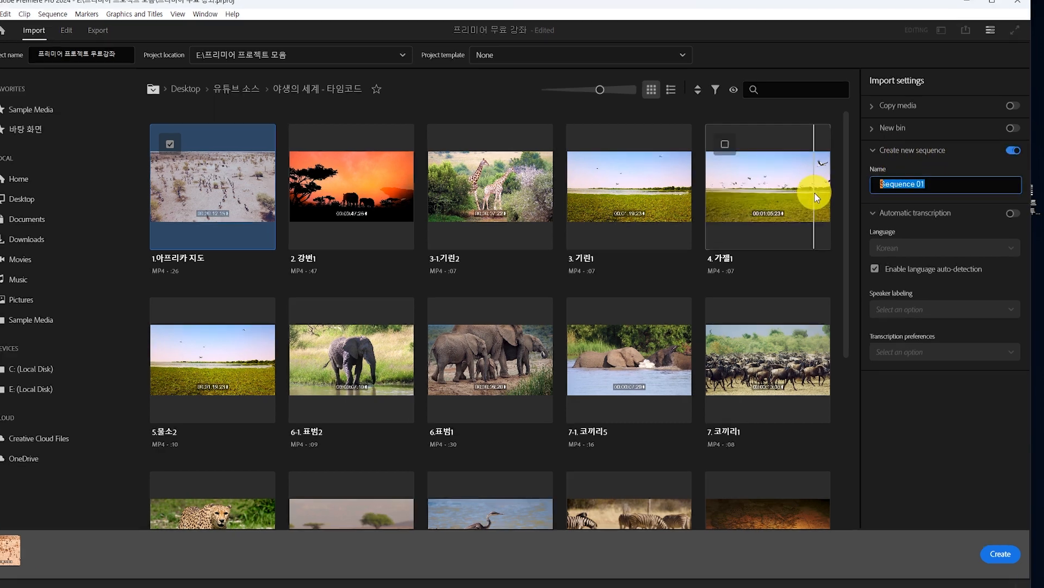
pyautogui.write('야생의 세계')
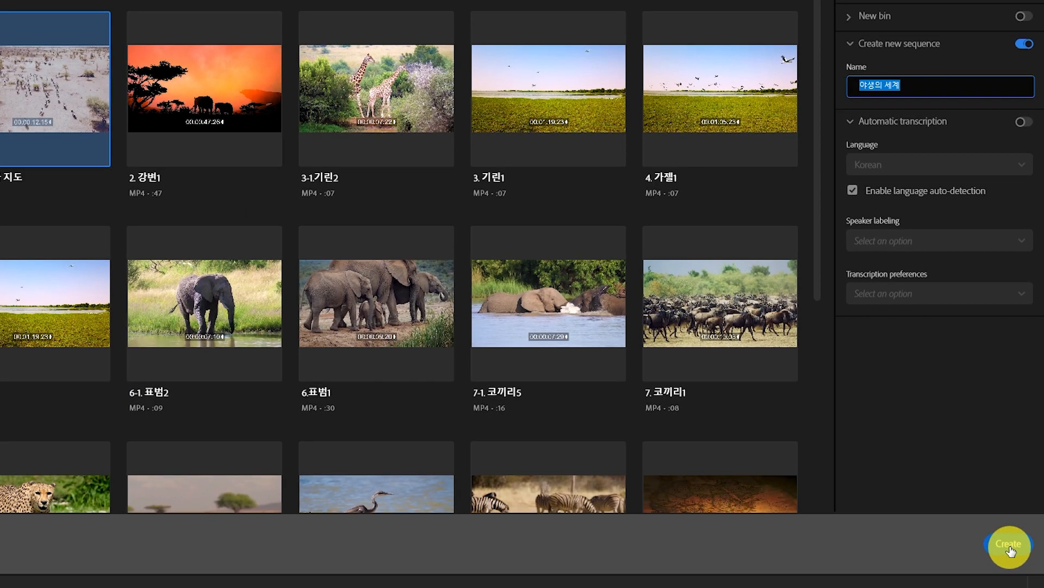
pyautogui.click(1009, 545)
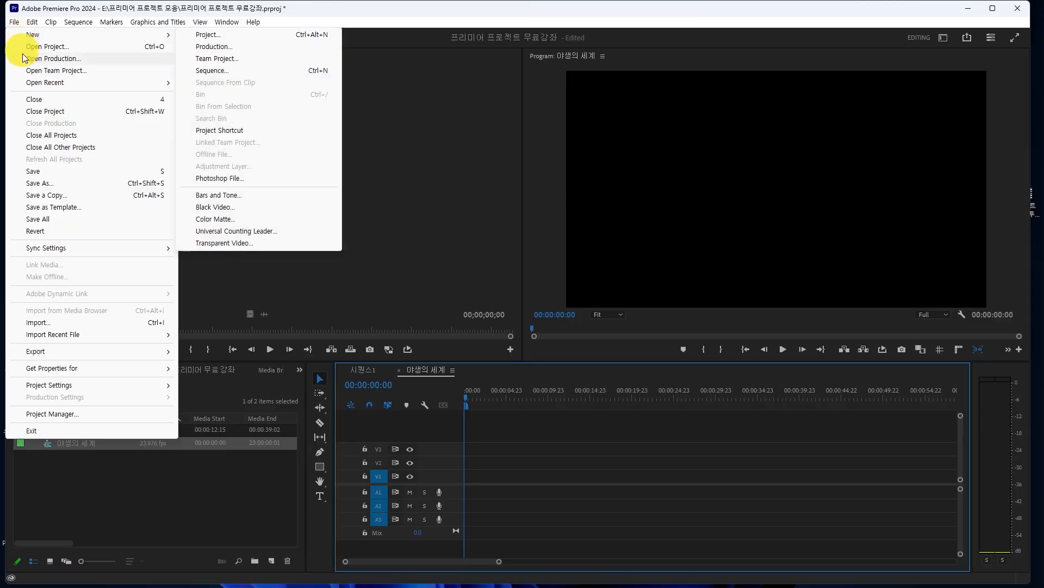
# - Open the project settings and look through the General, Color, Scratch Disks and Ingest Settings pages
pyautogui.moveTo(68, 386)
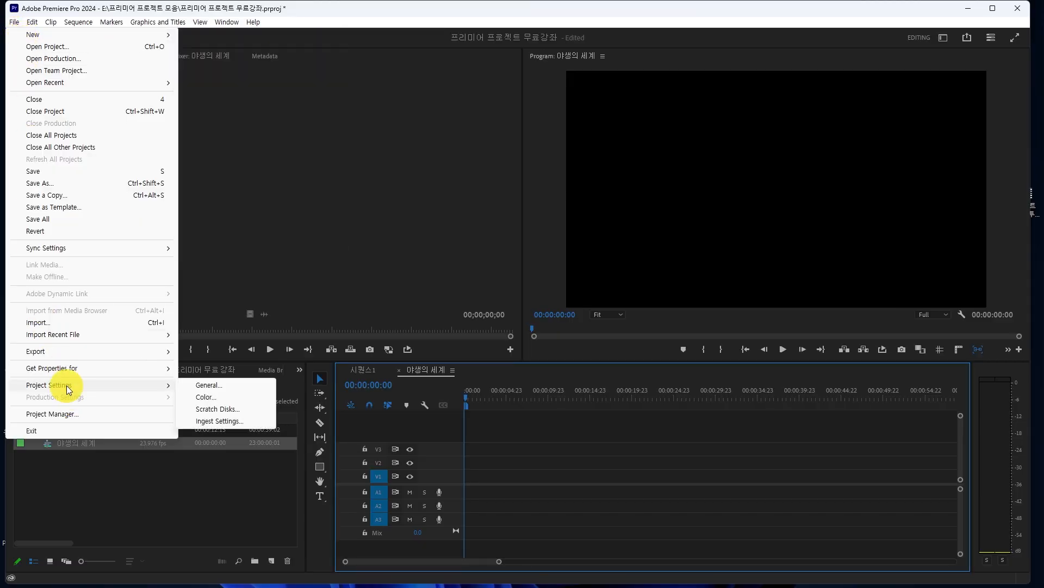
pyautogui.click(198, 384)
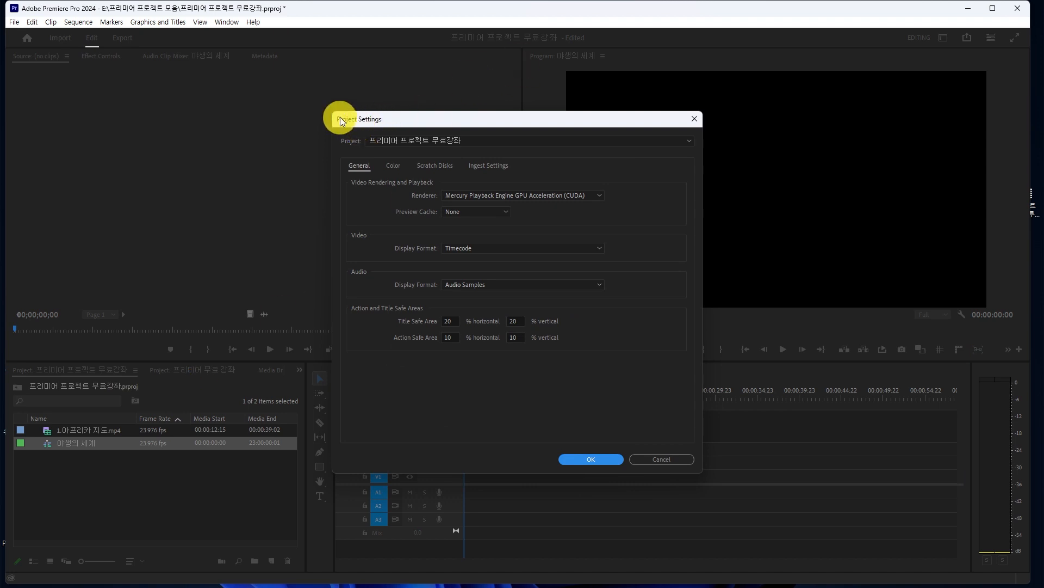
pyautogui.click(489, 166)
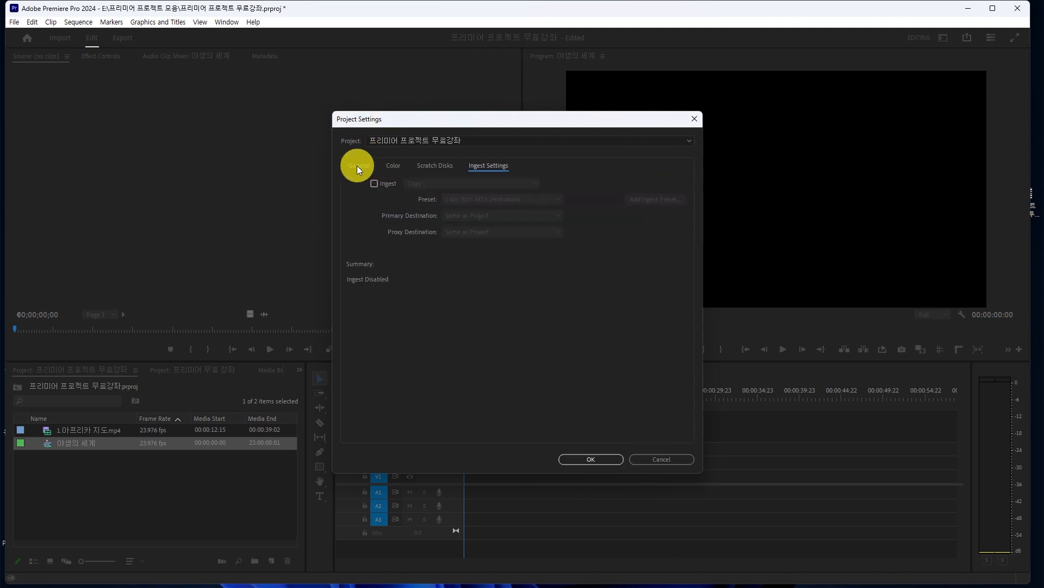
pyautogui.click(359, 165)
pyautogui.click(393, 165)
pyautogui.click(435, 165)
pyautogui.click(489, 165)
pyautogui.click(390, 165)
pyautogui.click(358, 166)
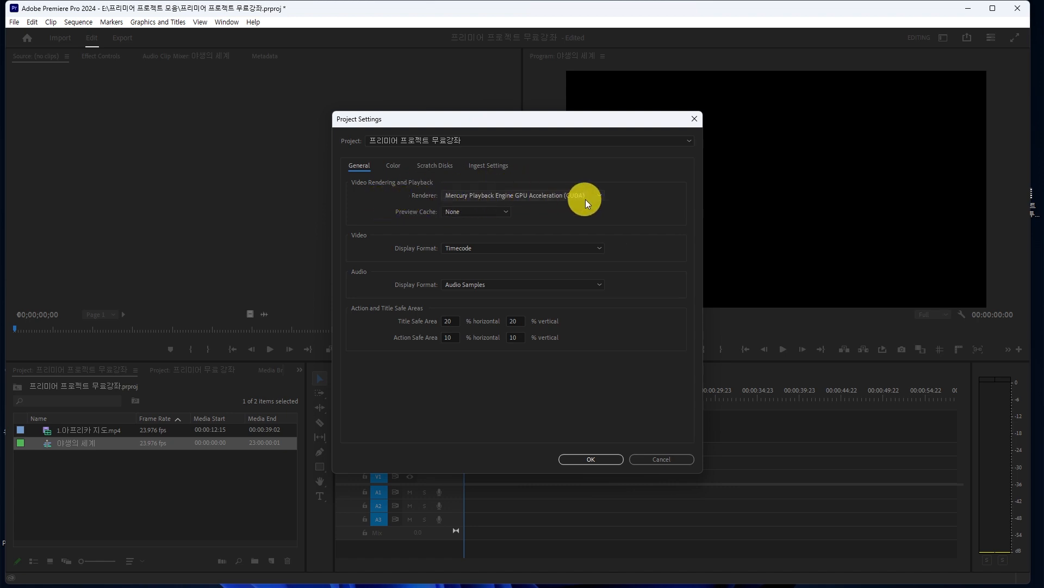
# - Review the renderer options, check the computer's display adapters in Windows Device Manager, and keep Mercury Playback Engine GPU Acceleration (CUDA)
pyautogui.click(601, 196)
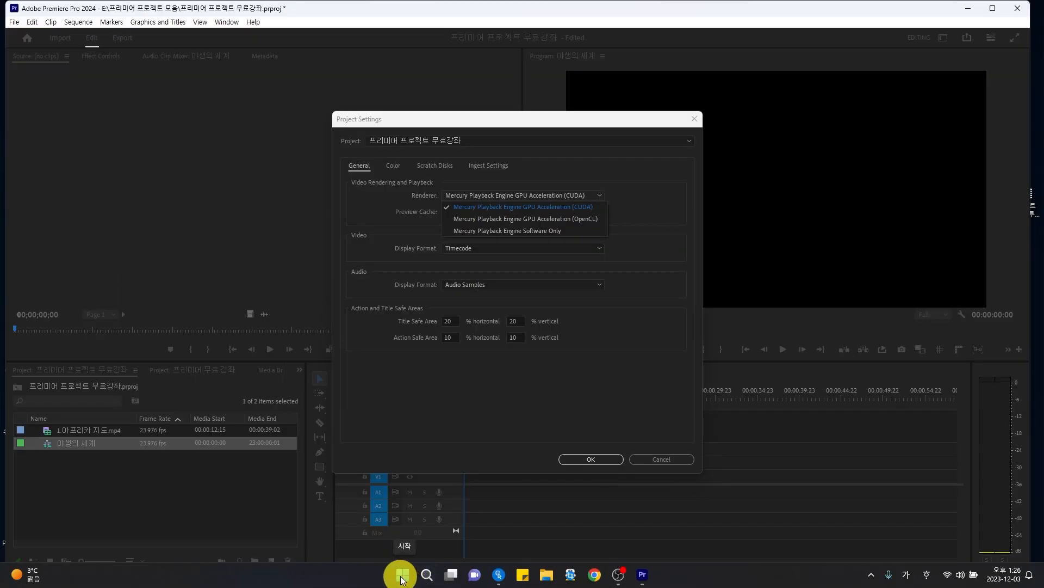
pyautogui.rightClick(404, 579)
pyautogui.click(386, 334)
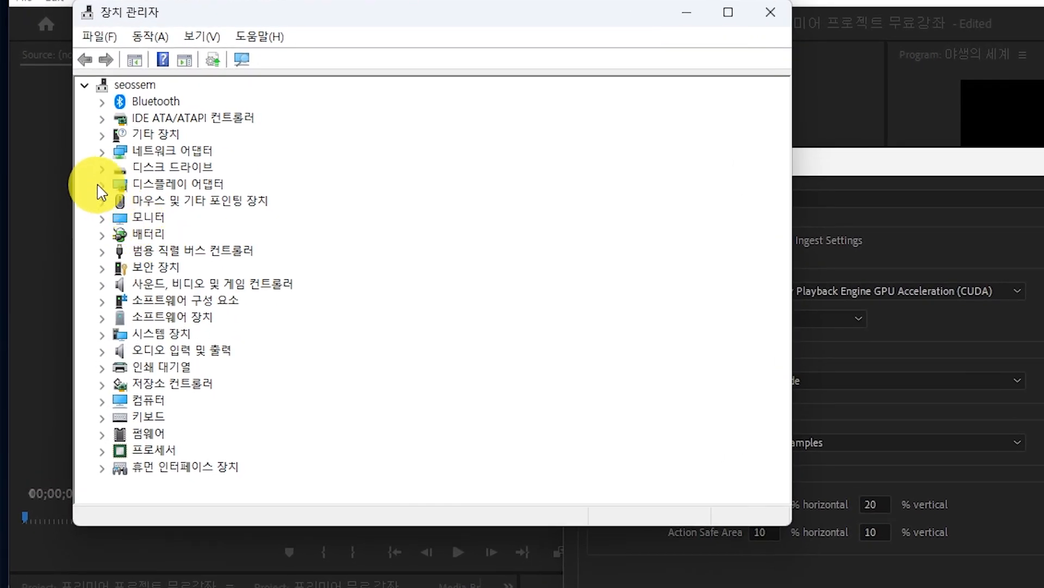
pyautogui.click(88, 169)
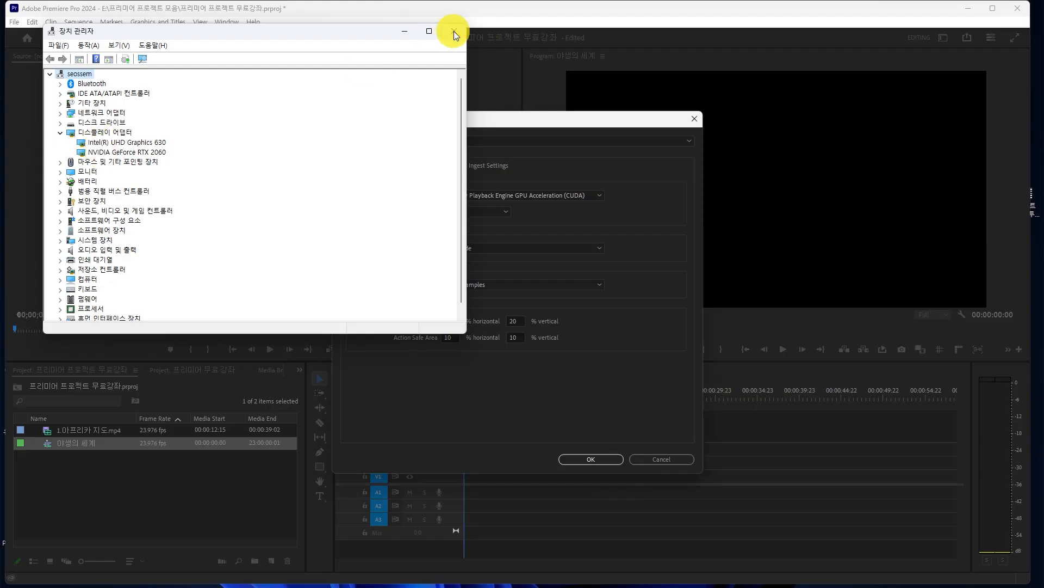
pyautogui.click(454, 31)
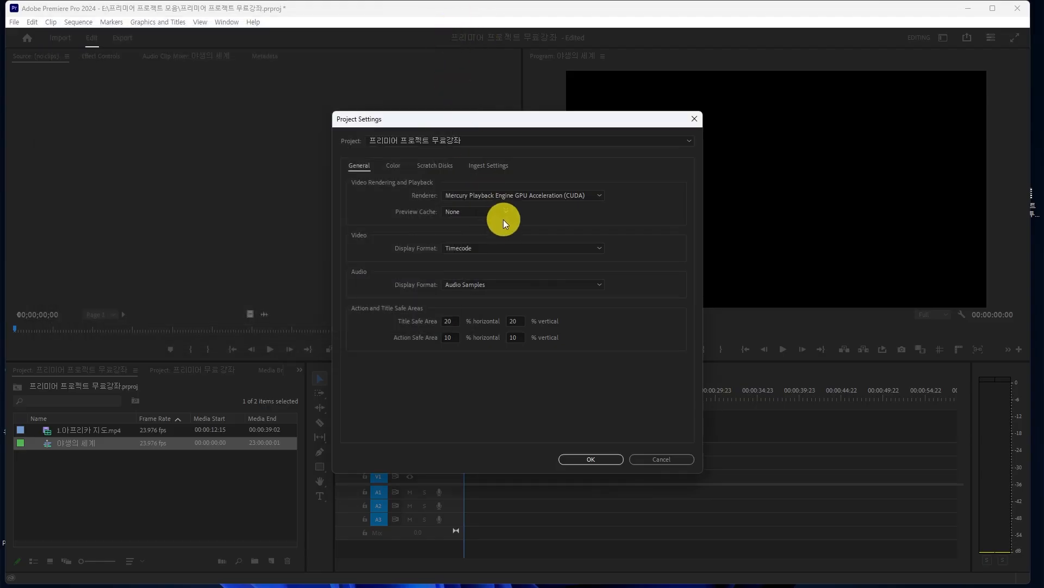
pyautogui.click(585, 196)
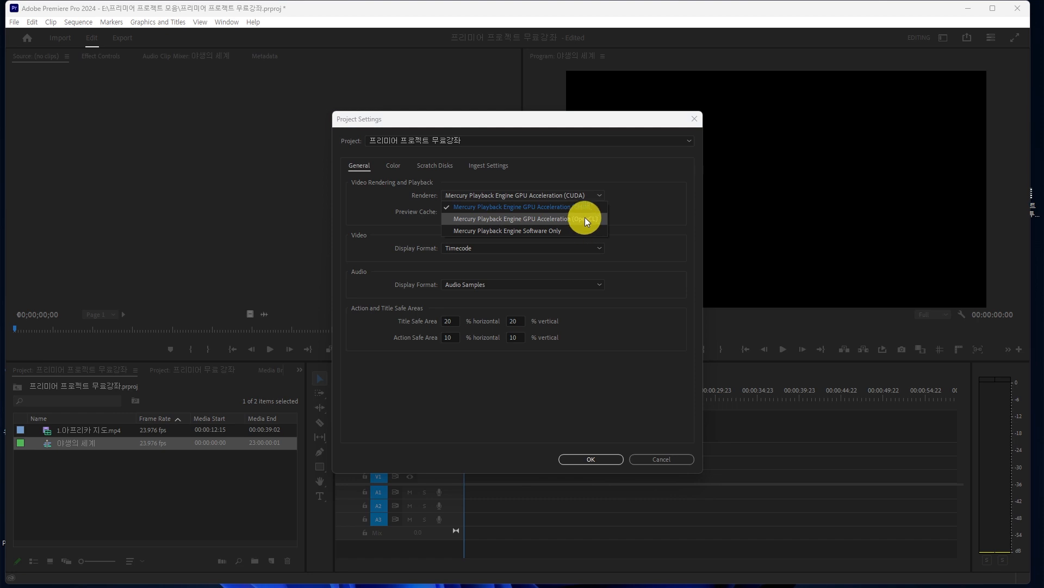
pyautogui.click(586, 217)
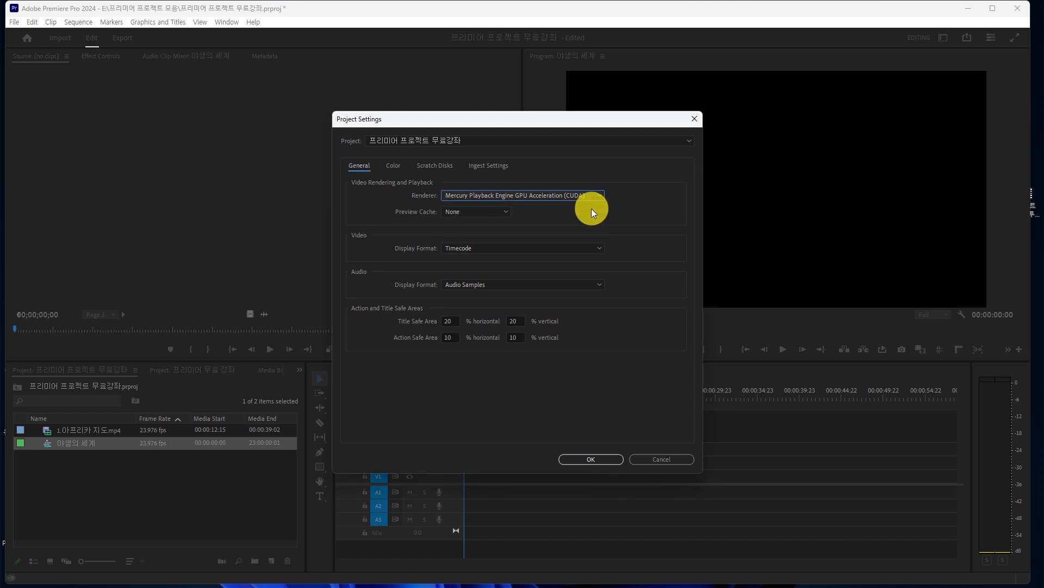
# - Examine the video and audio display format options in the project settings, keeping Timecode and Audio Samples
pyautogui.moveTo(402, 118); pyautogui.dragTo(241, 90)
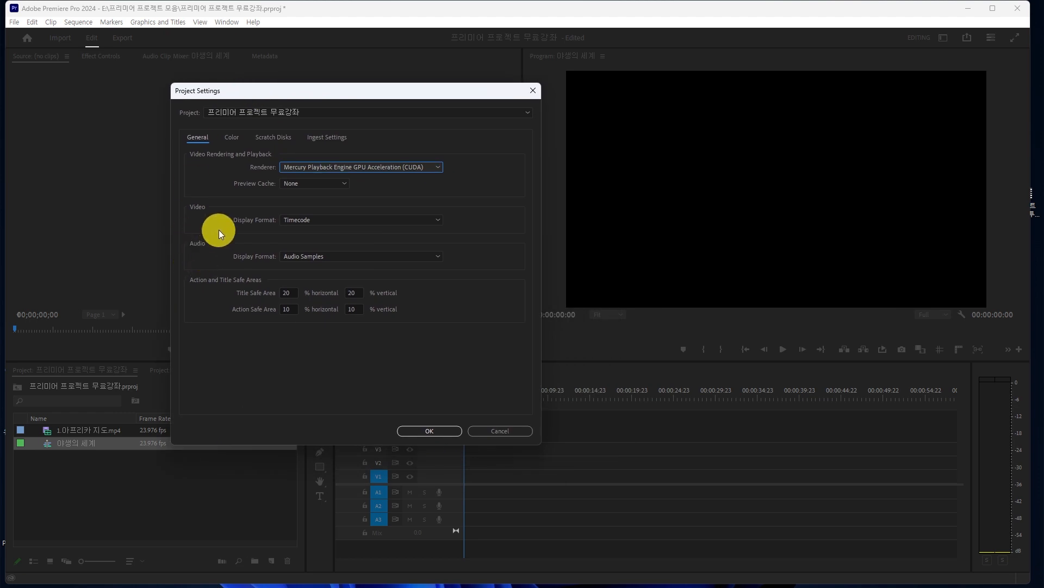
pyautogui.click(436, 220)
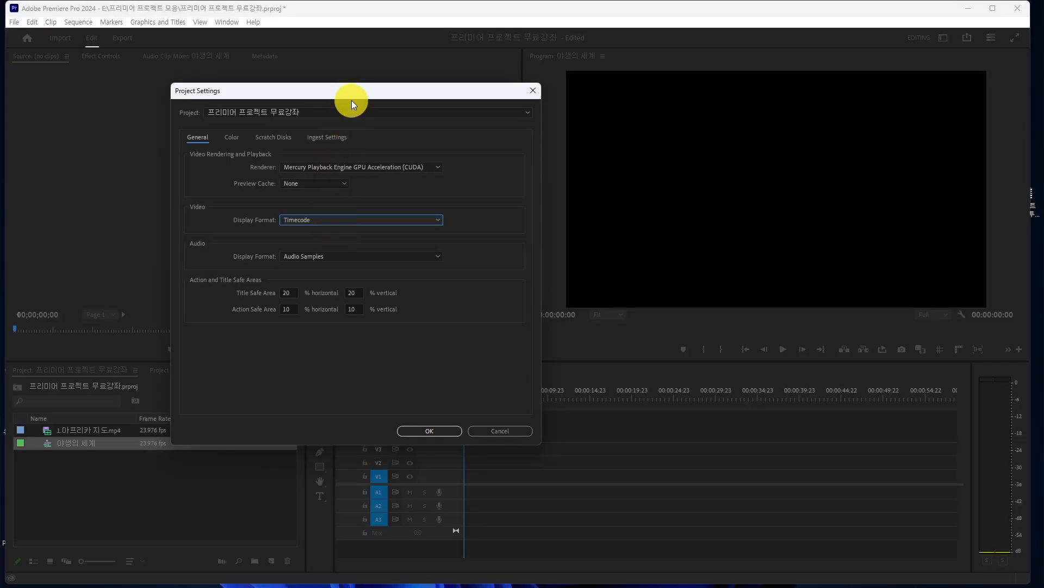
pyautogui.moveTo(352, 92); pyautogui.dragTo(717, 98)
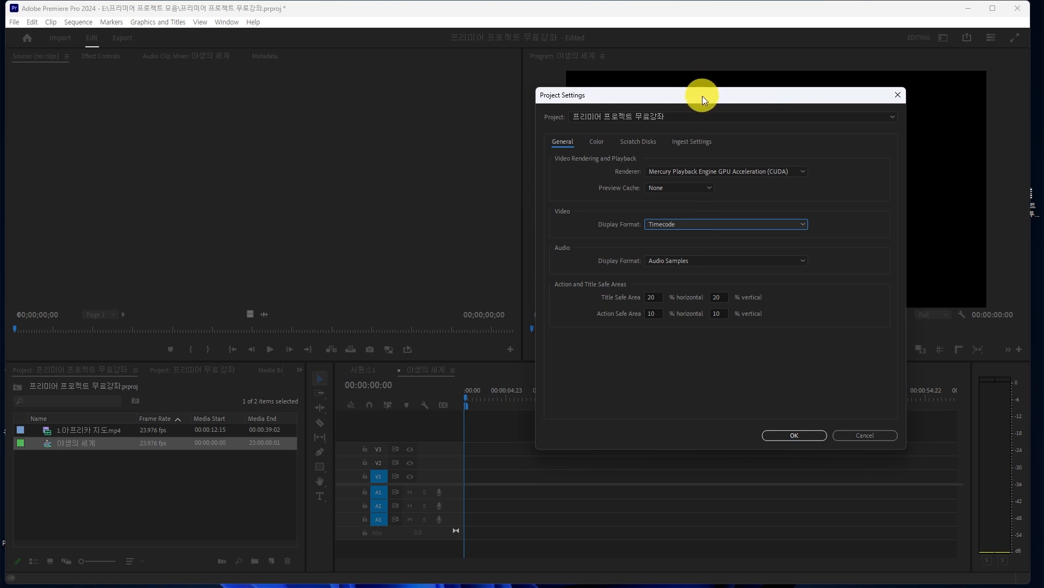
pyautogui.moveTo(703, 97); pyautogui.dragTo(786, 89)
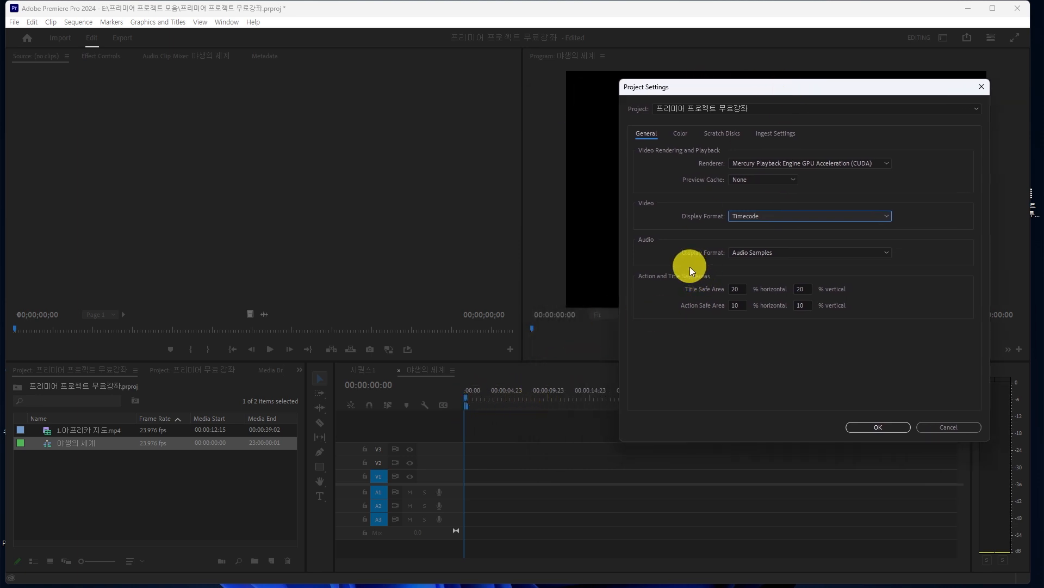
pyautogui.click(886, 253)
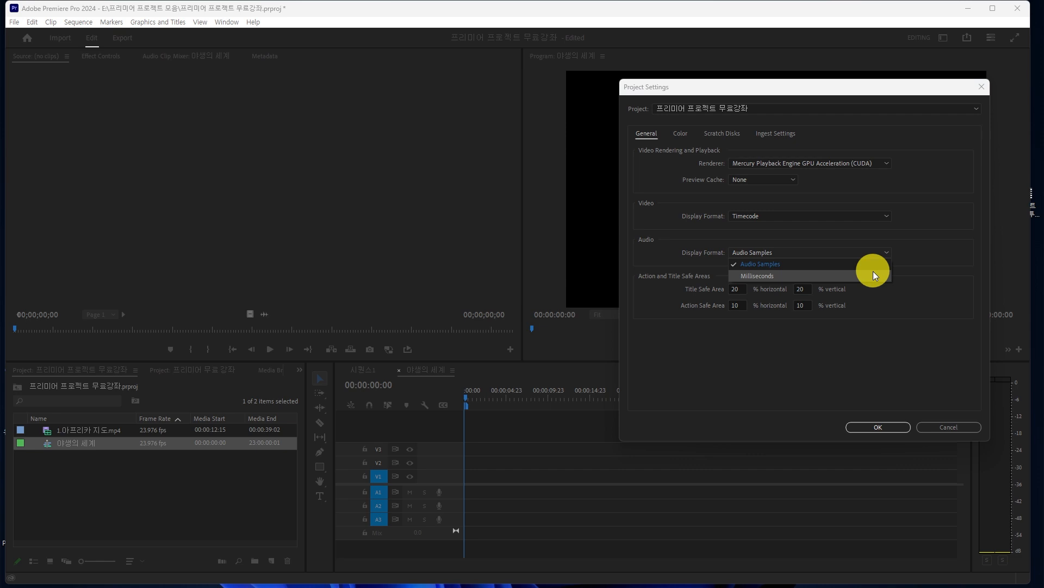
pyautogui.click(873, 267)
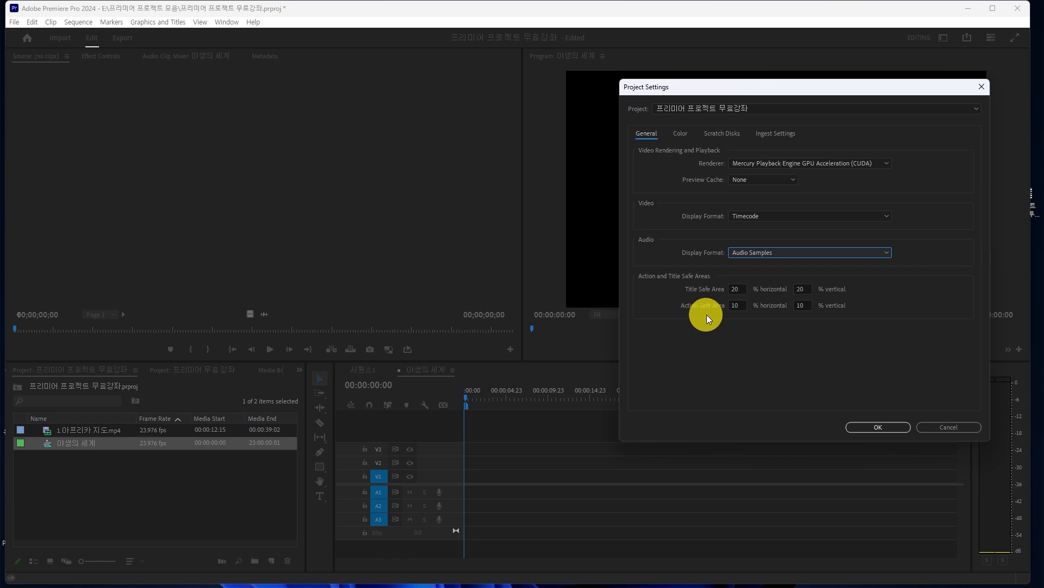
# - Close the project settings and turn on Safe Margins in the Program monitor
pyautogui.moveTo(759, 87); pyautogui.dragTo(298, 55)
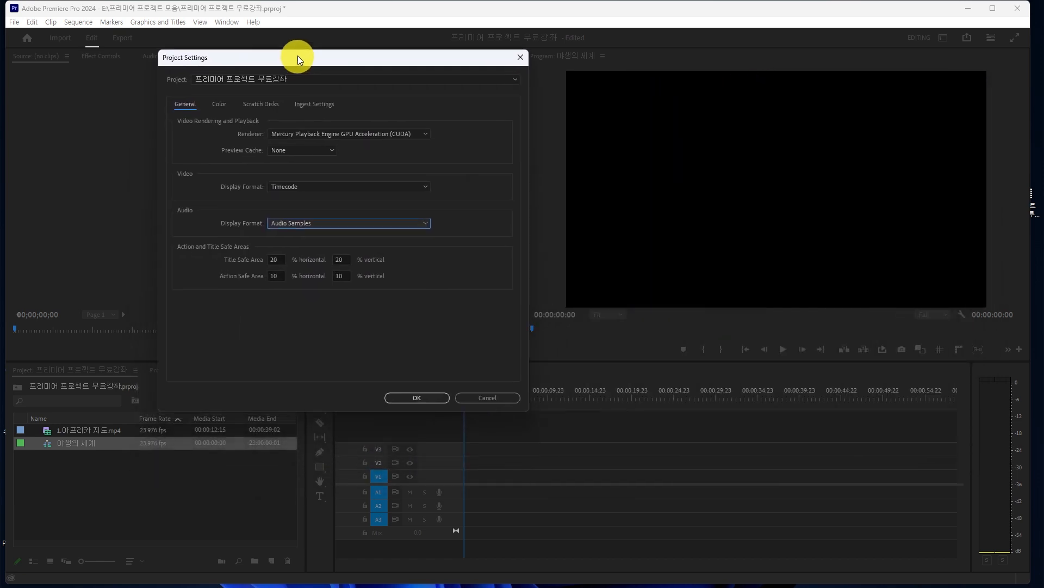
pyautogui.click(962, 315)
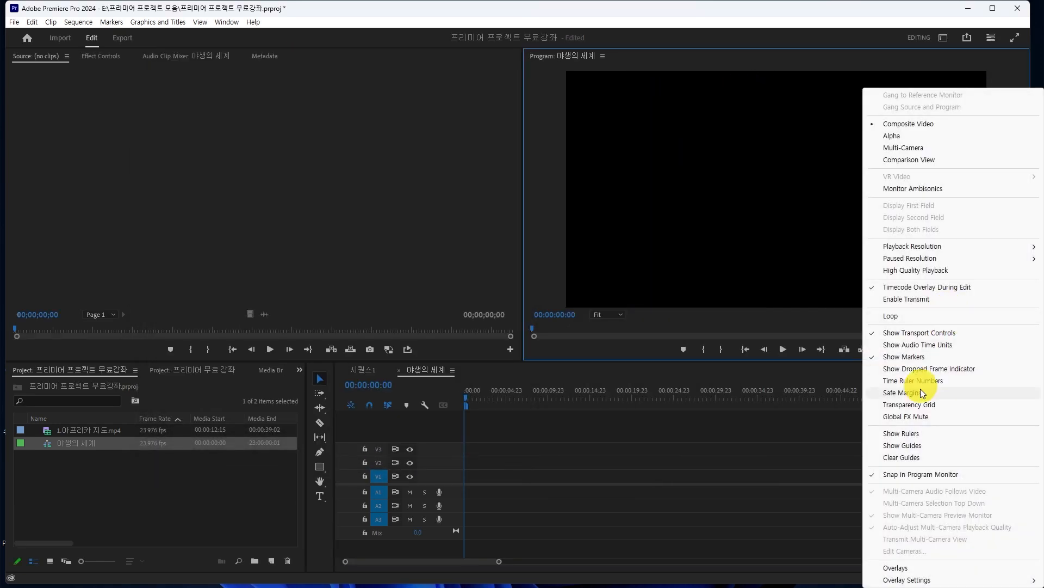
pyautogui.click(923, 393)
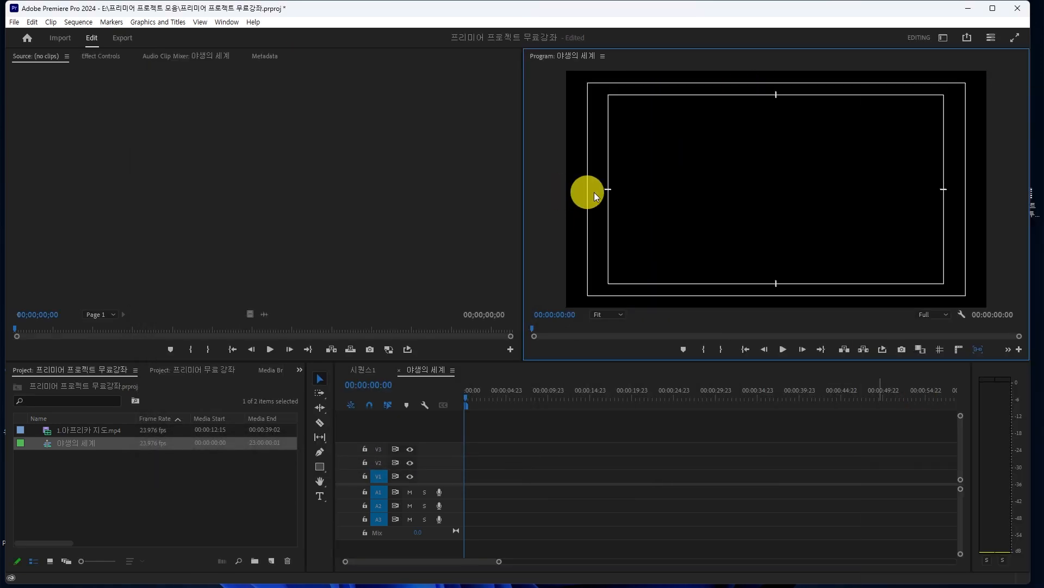
# - Reopen the project settings to compare the title and action safe area values with the displayed margins, and view the Color settings
pyautogui.click(14, 21)
pyautogui.moveTo(163, 385)
pyautogui.click(218, 385)
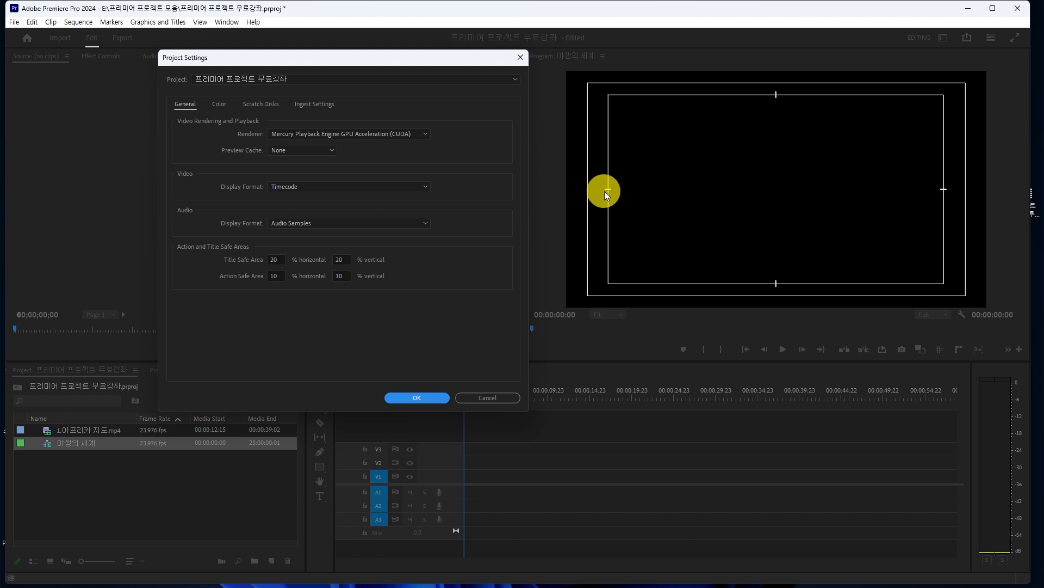
pyautogui.click(219, 104)
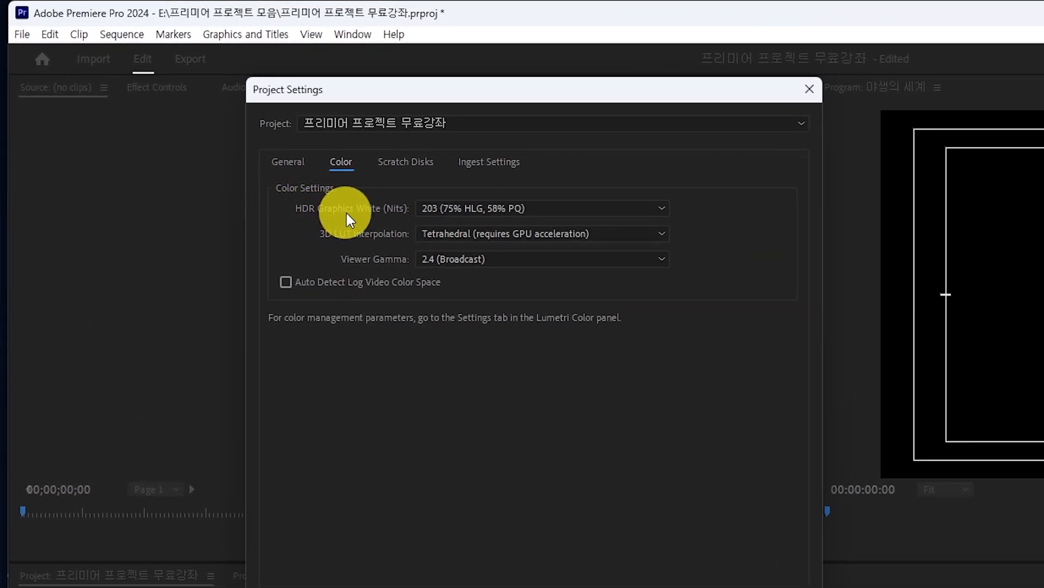
# - Review the HDR Graphics White and 3D LUT Interpolation options in the Color settings, keeping Tetrahedral (requires GPU acceleration)
pyautogui.click(658, 210)
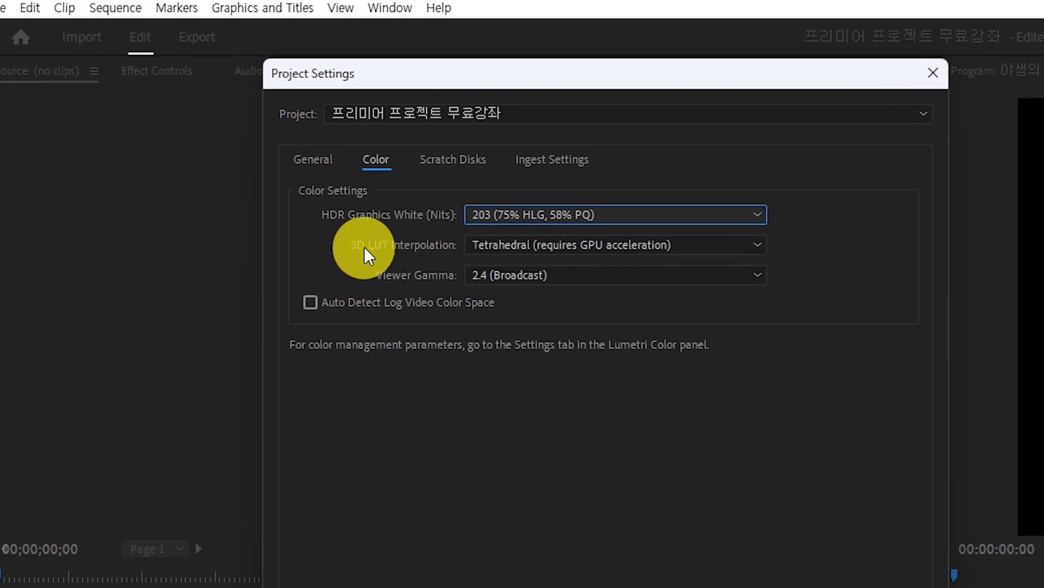
pyautogui.click(756, 246)
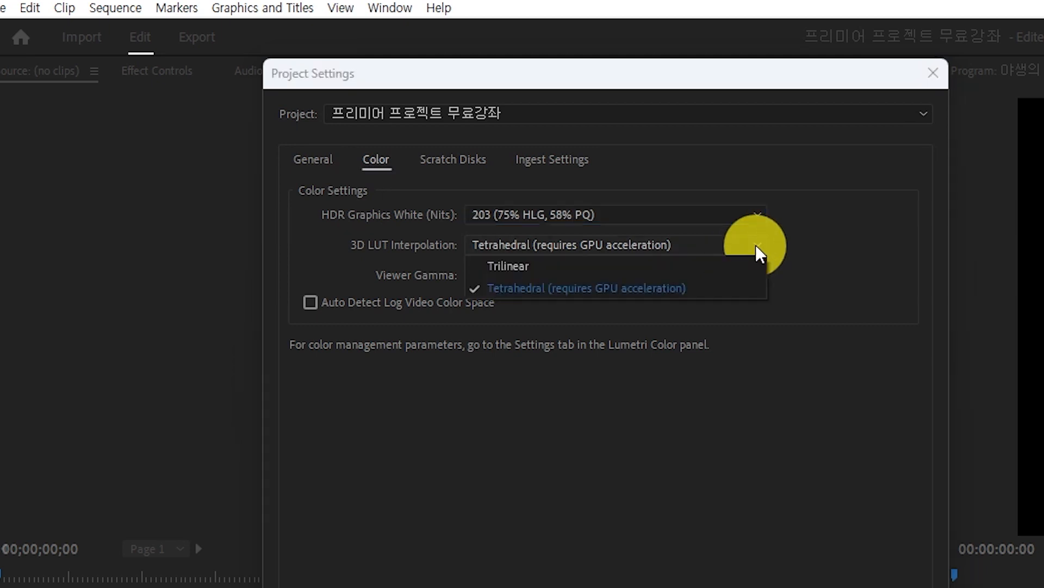
pyautogui.click(724, 285)
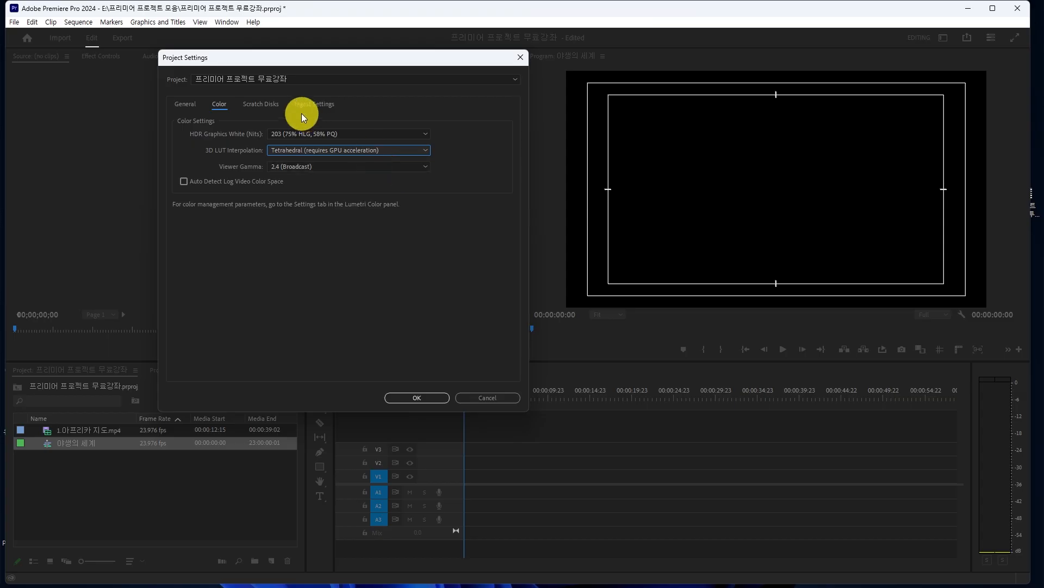
# - Review the Scratch Disks settings and browse the E: drive as a possible location for Captured Video
pyautogui.click(452, 158)
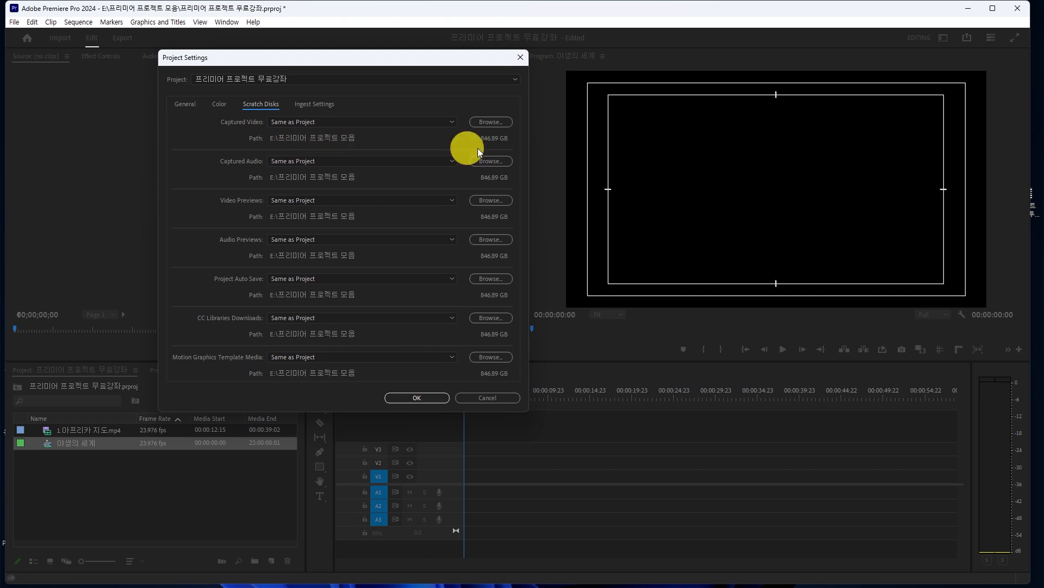
pyautogui.click(492, 123)
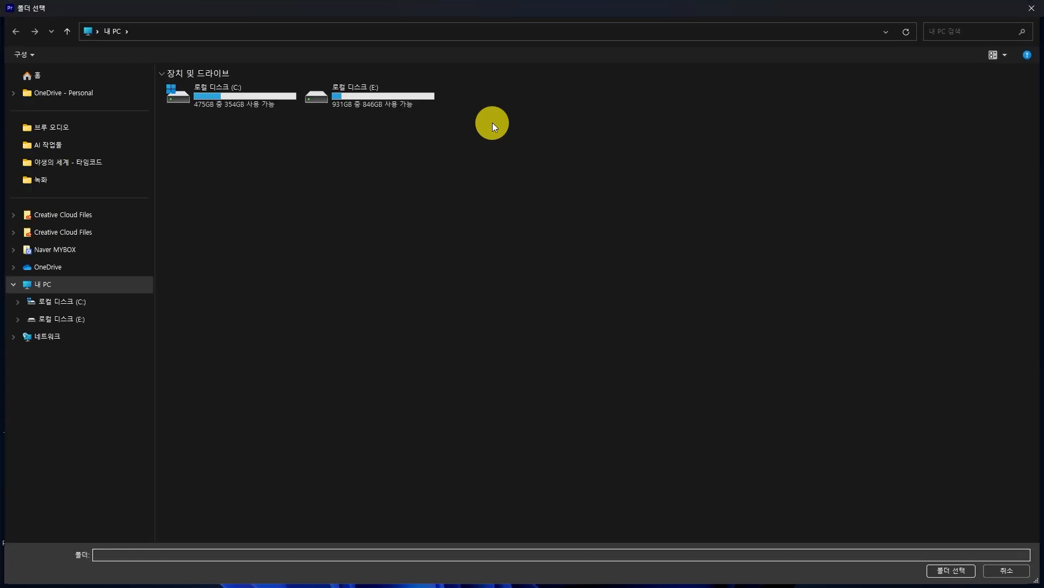
pyautogui.click(328, 96)
pyautogui.doubleClick(321, 96)
pyautogui.rightClick(275, 478)
pyautogui.moveTo(319, 451)
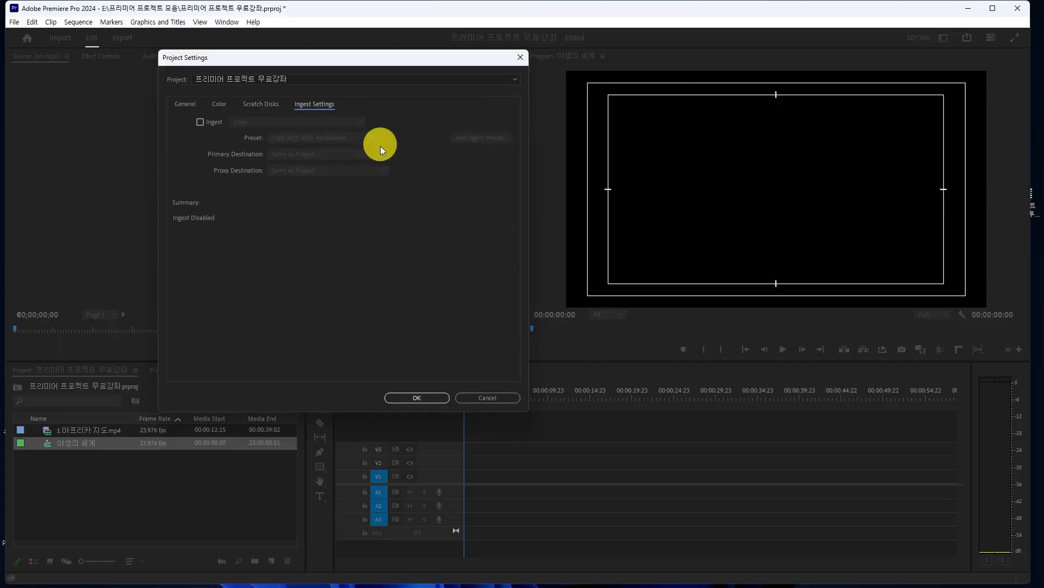
# - Enable ingest with Create Proxies and the ProRes Medium Resolution Proxy preset, and apply the project settings
pyautogui.click(200, 123)
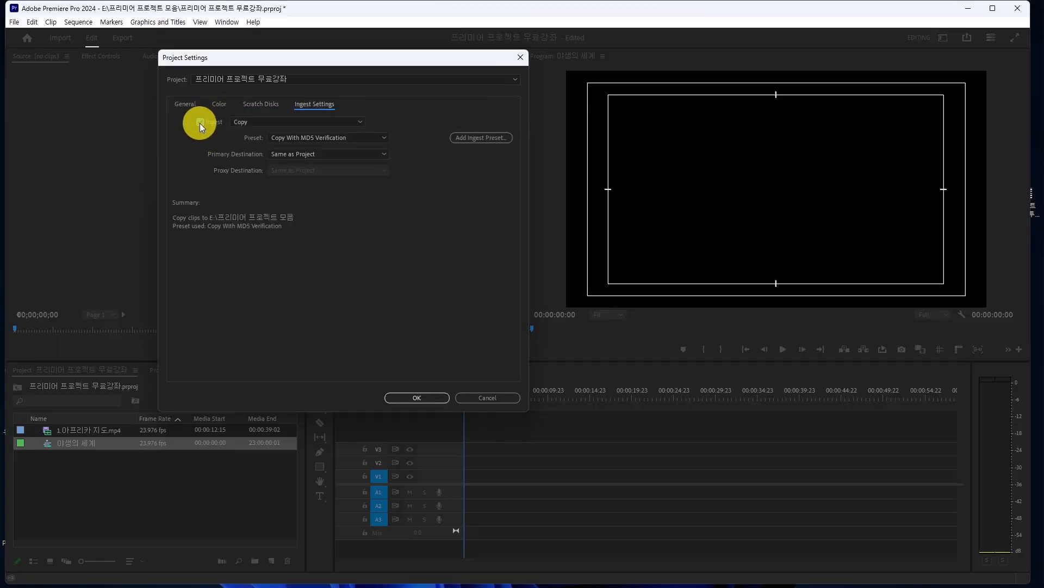
pyautogui.click(360, 122)
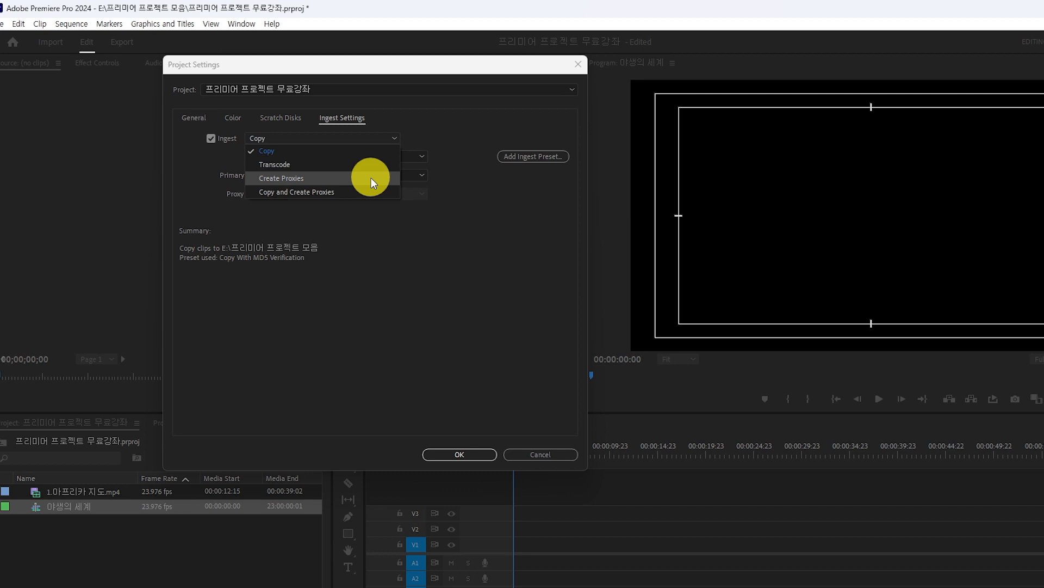
pyautogui.click(370, 177)
pyautogui.click(367, 155)
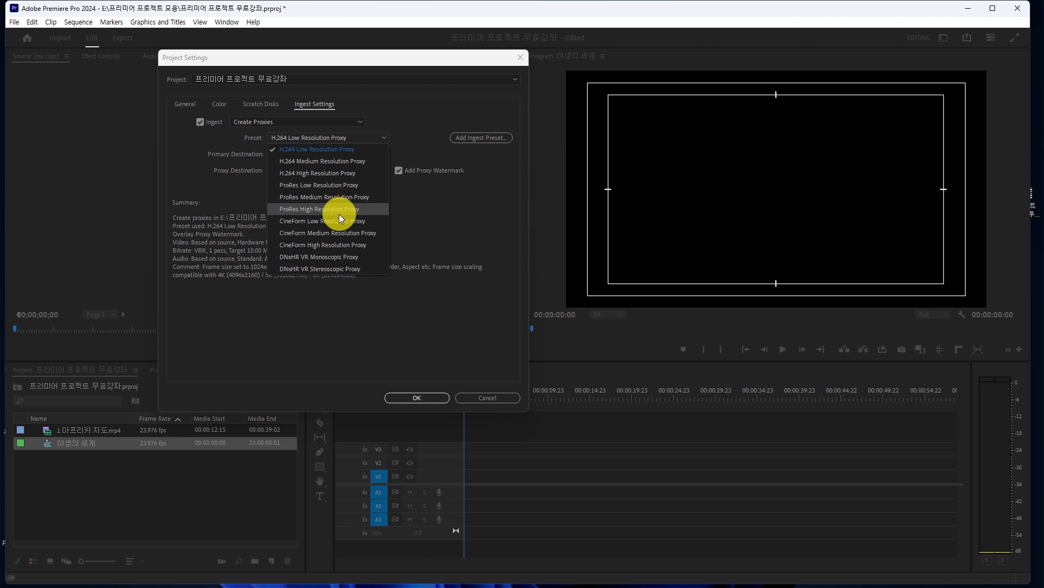
pyautogui.click(368, 199)
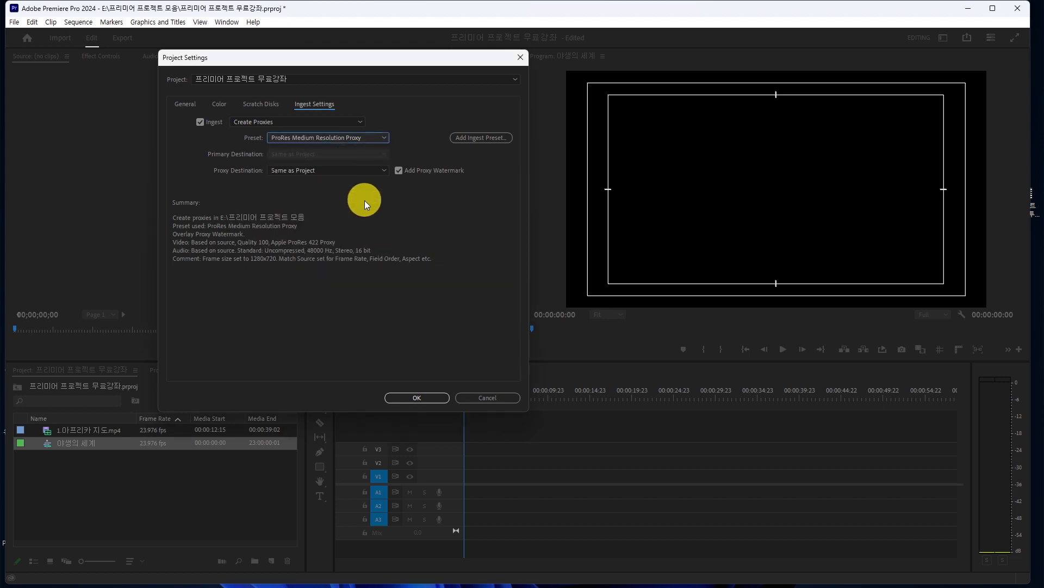
pyautogui.click(410, 398)
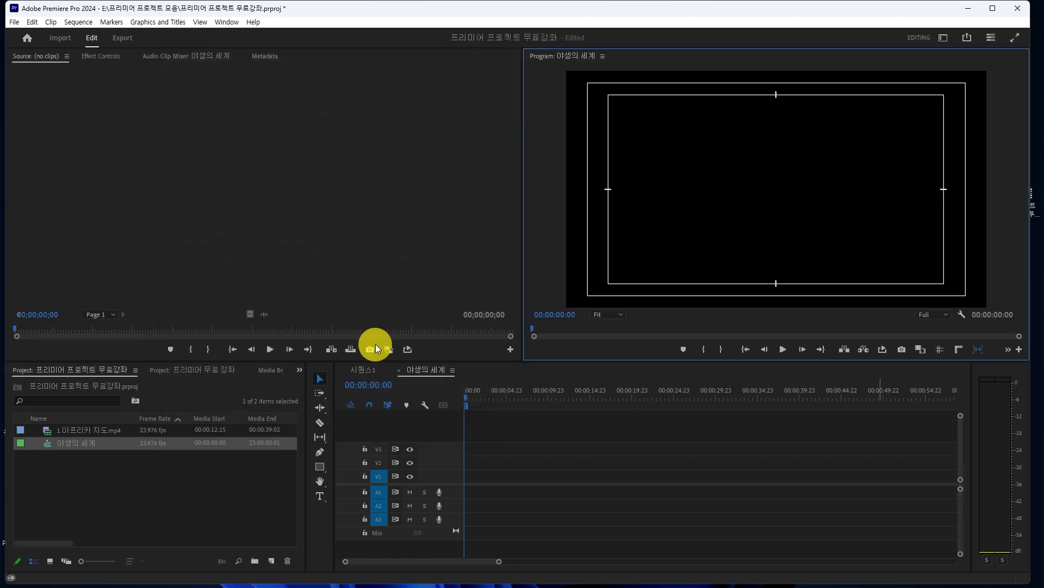
# - Import the 갈메기_2160P.mp4 clip, let its proxy encode in Adobe Media Encoder, and close the encoder once it finishes
pyautogui.doubleClick(217, 511)
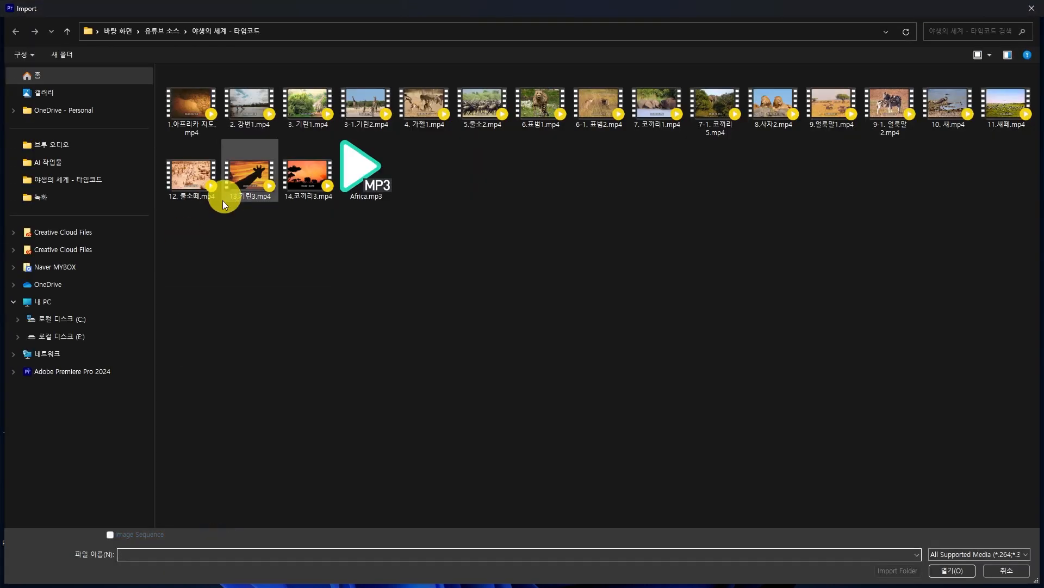
pyautogui.click(592, 154)
pyautogui.click(952, 570)
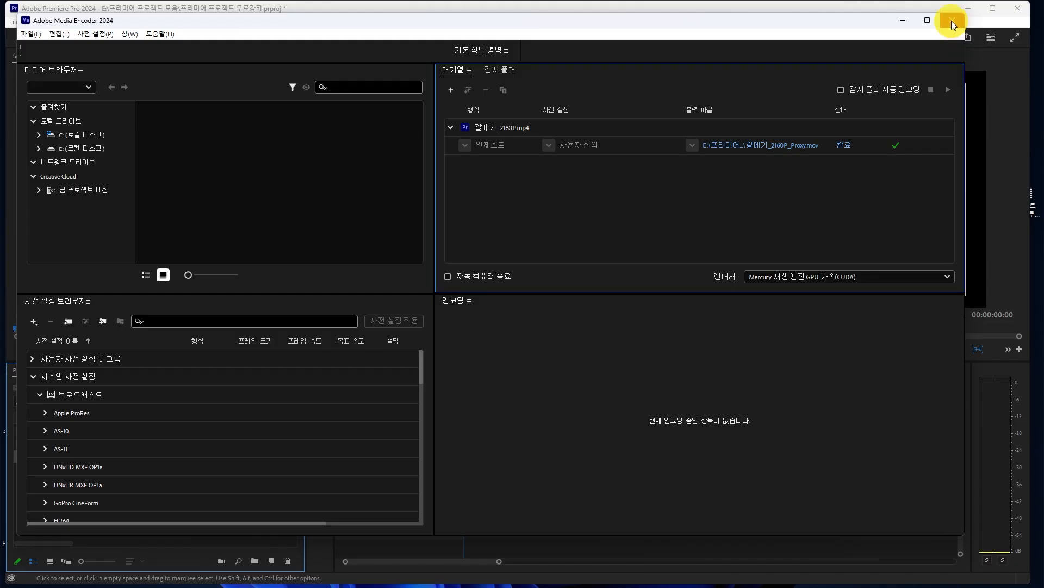
pyautogui.click(952, 21)
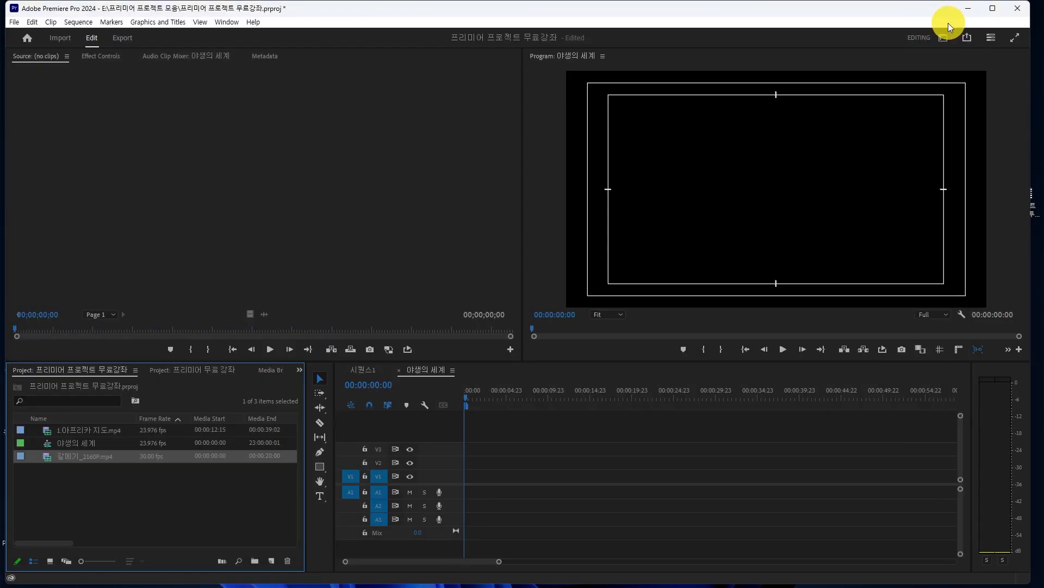
# - Enlarge the Project panel and apply a saved metadata display preset that includes the Proxy column to check the imported clip's proxy status
pyautogui.click(194, 511)
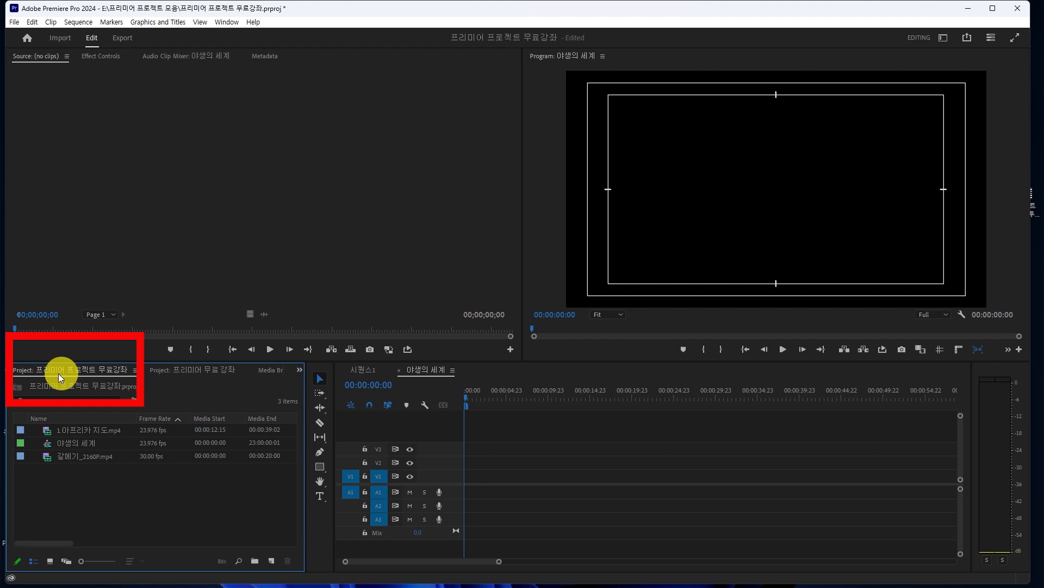
pyautogui.doubleClick(22, 370)
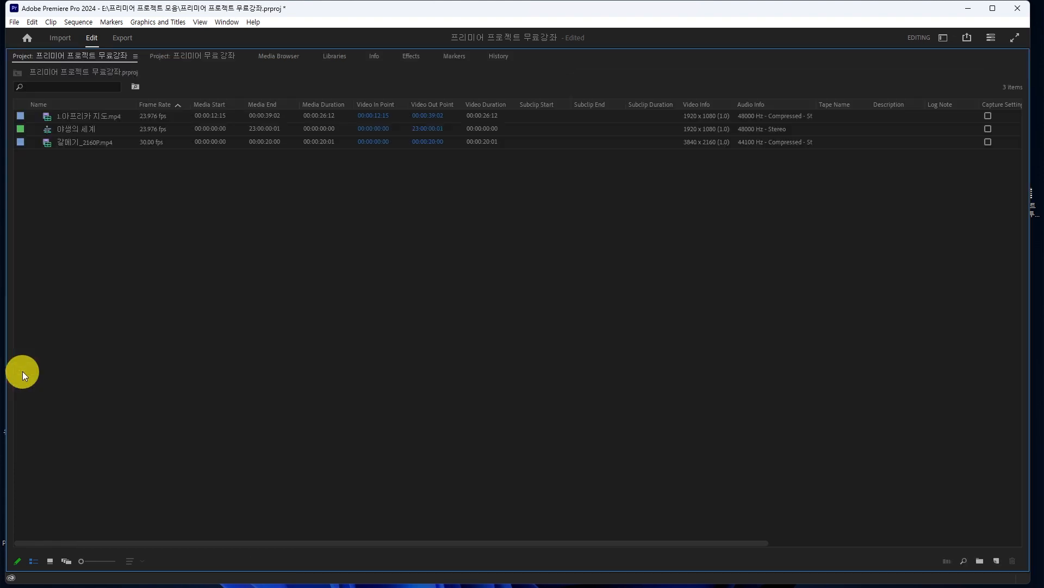
pyautogui.rightClick(211, 104)
pyautogui.click(234, 112)
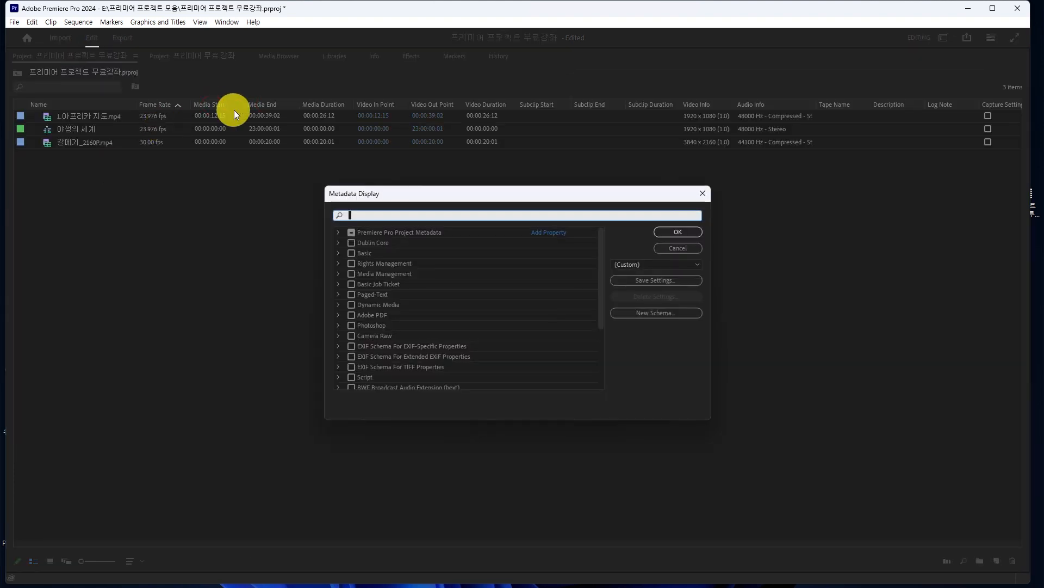
pyautogui.click(697, 280)
pyautogui.click(587, 278)
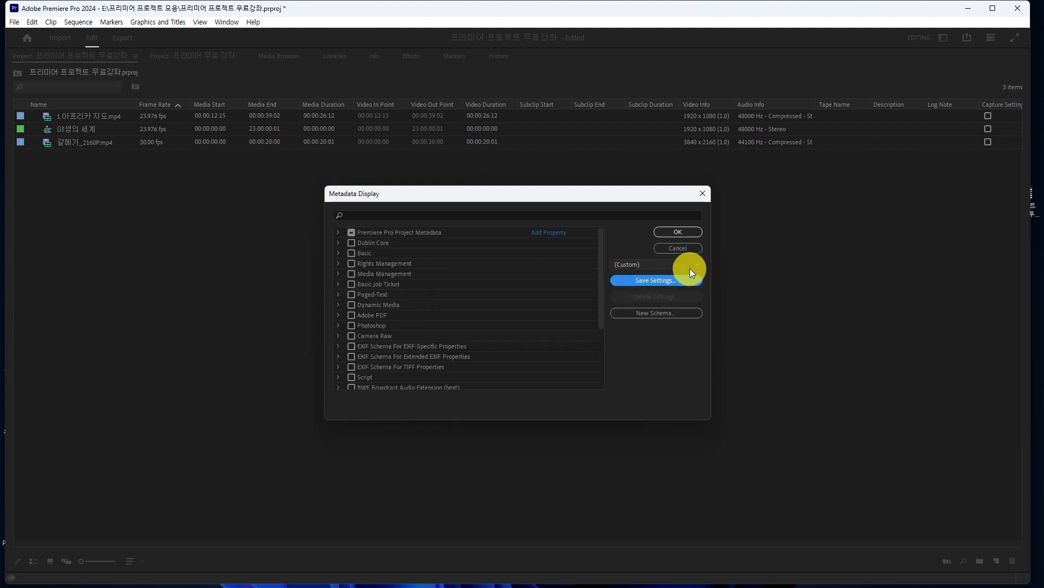
pyautogui.click(693, 270)
pyautogui.click(660, 295)
pyautogui.click(677, 231)
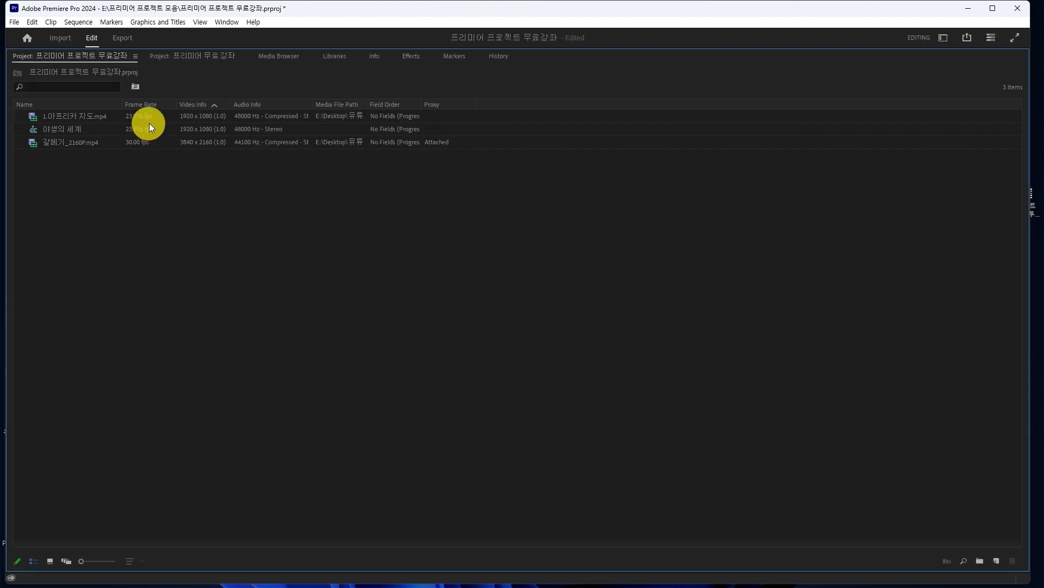
pyautogui.click(422, 139)
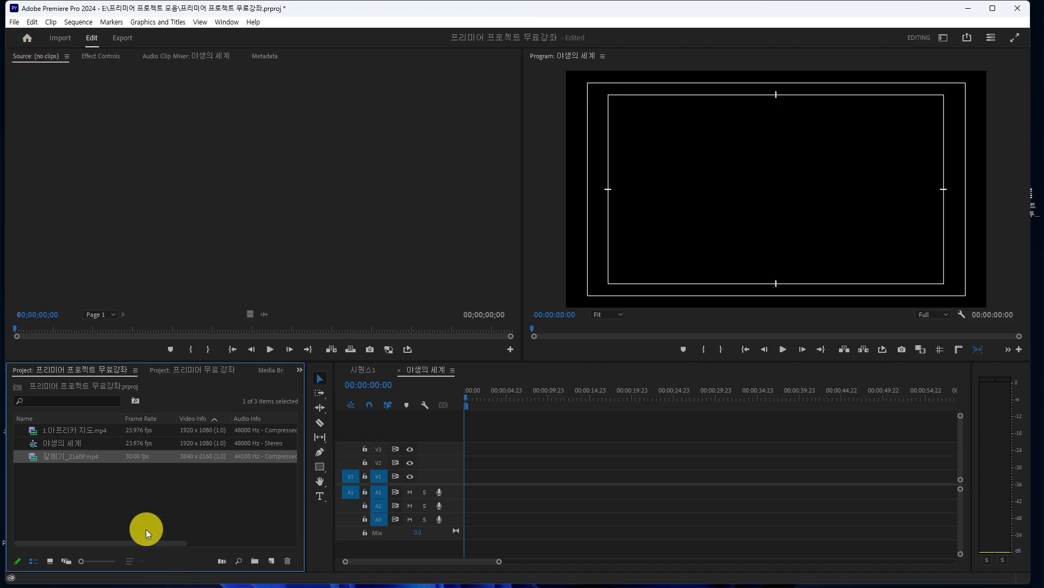
# - Reopen the project's ingest settings, turn Ingest off, and apply the change
pyautogui.click(14, 22)
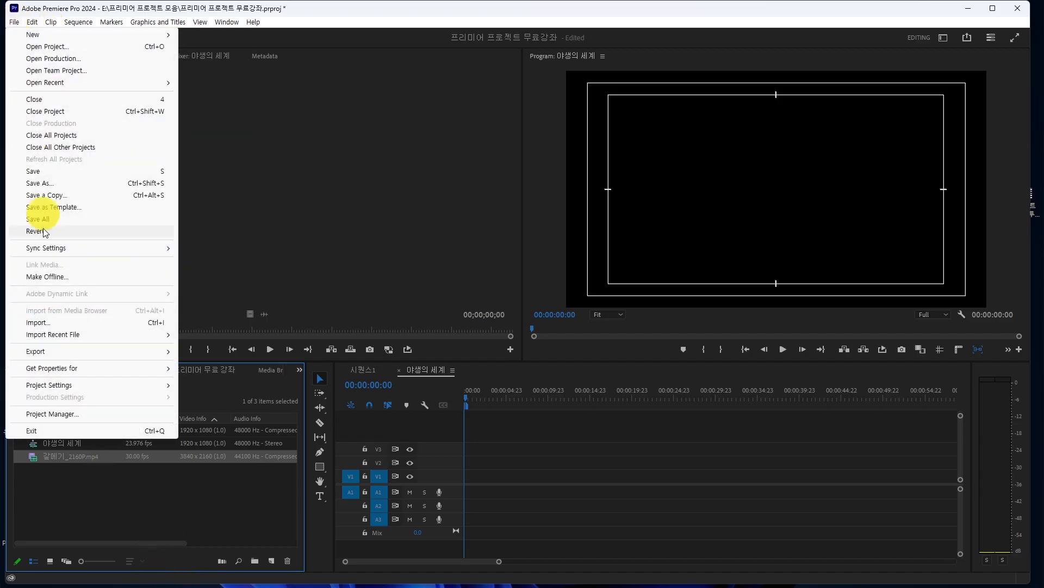
pyautogui.moveTo(49, 385)
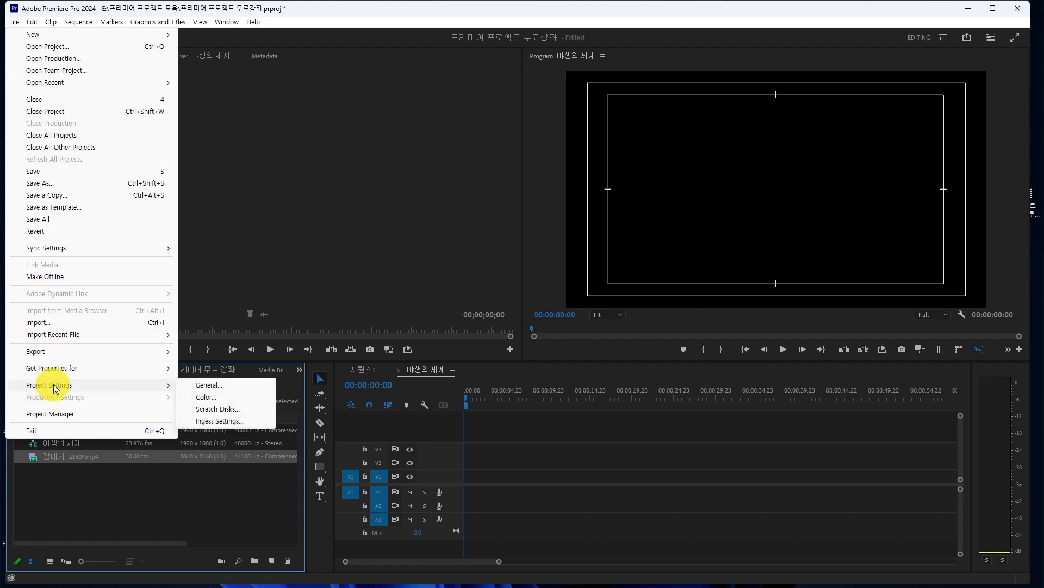
pyautogui.click(209, 419)
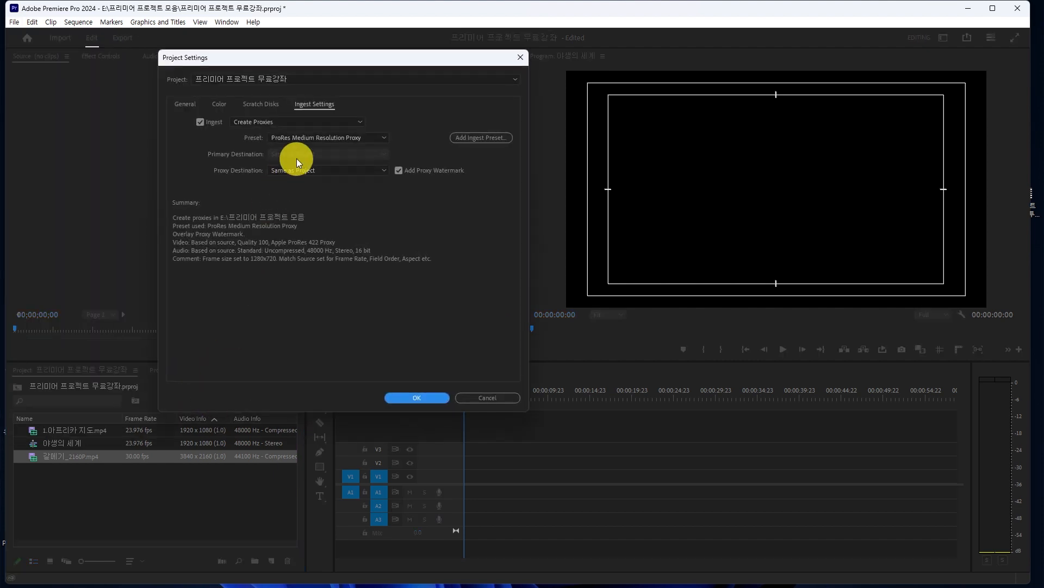
pyautogui.click(312, 106)
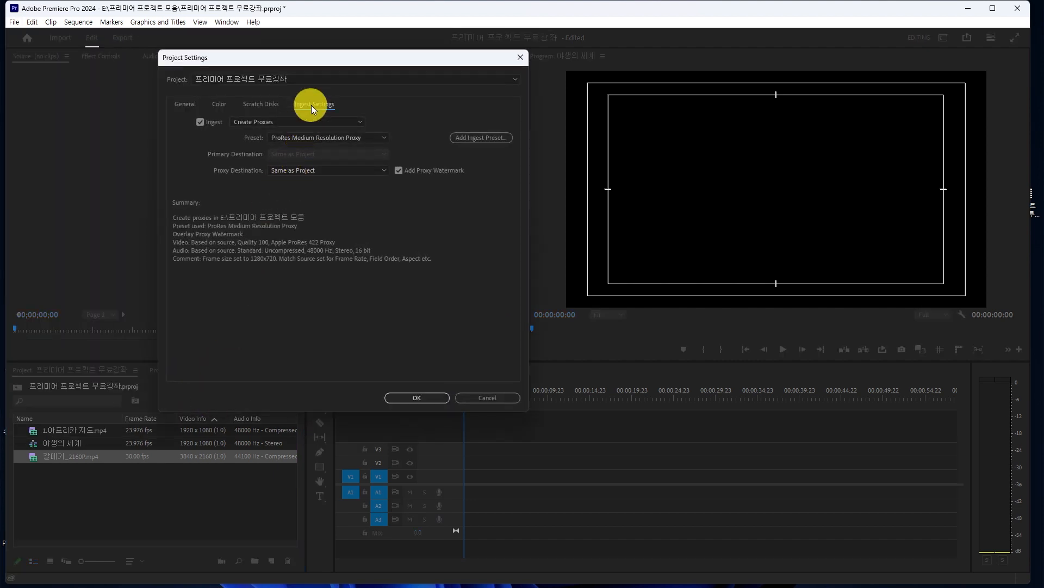
pyautogui.click(200, 122)
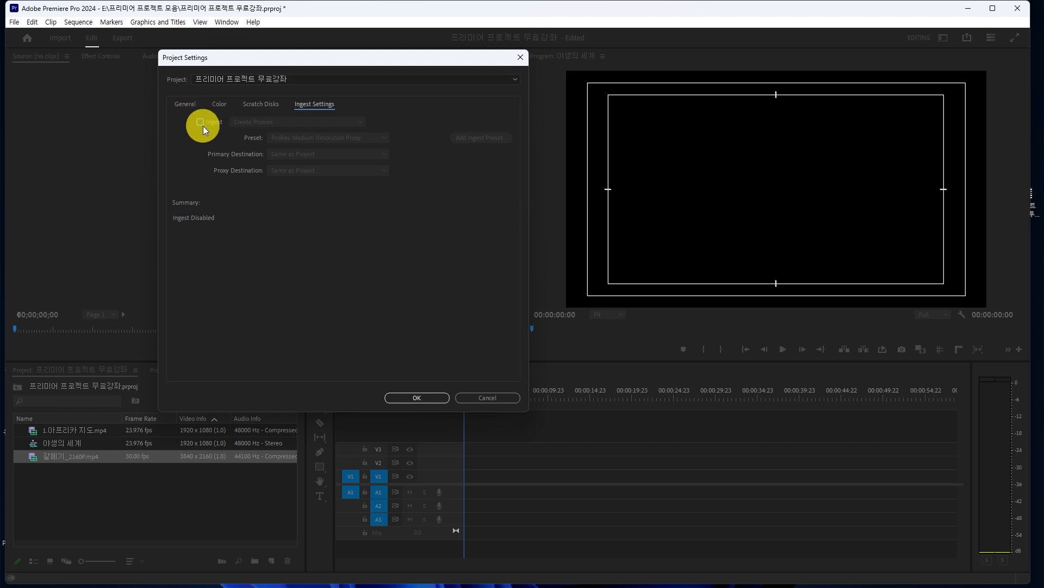
pyautogui.click(426, 400)
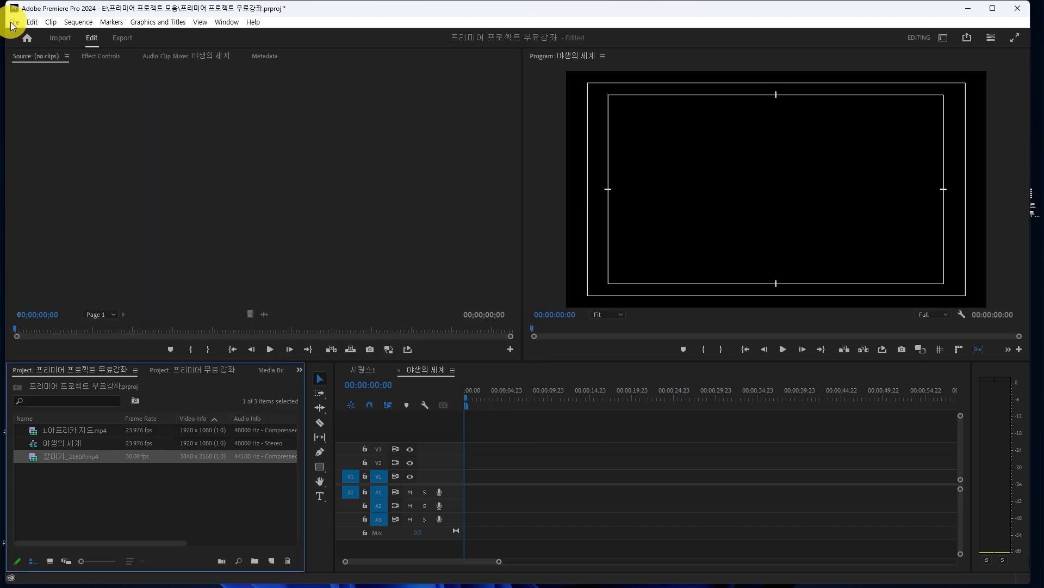
pyautogui.click(14, 21)
pyautogui.moveTo(90, 34)
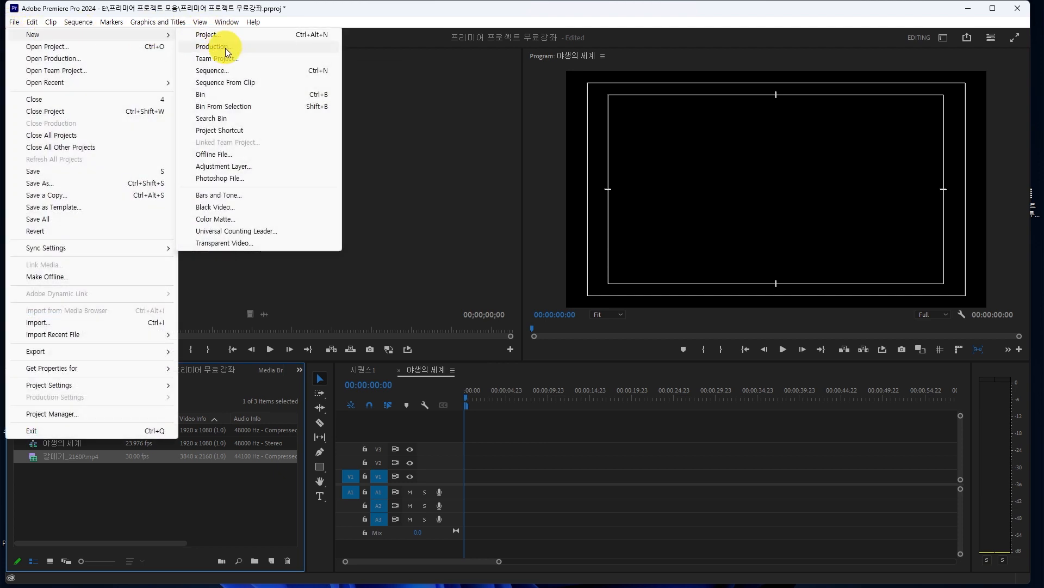
pyautogui.click(215, 71)
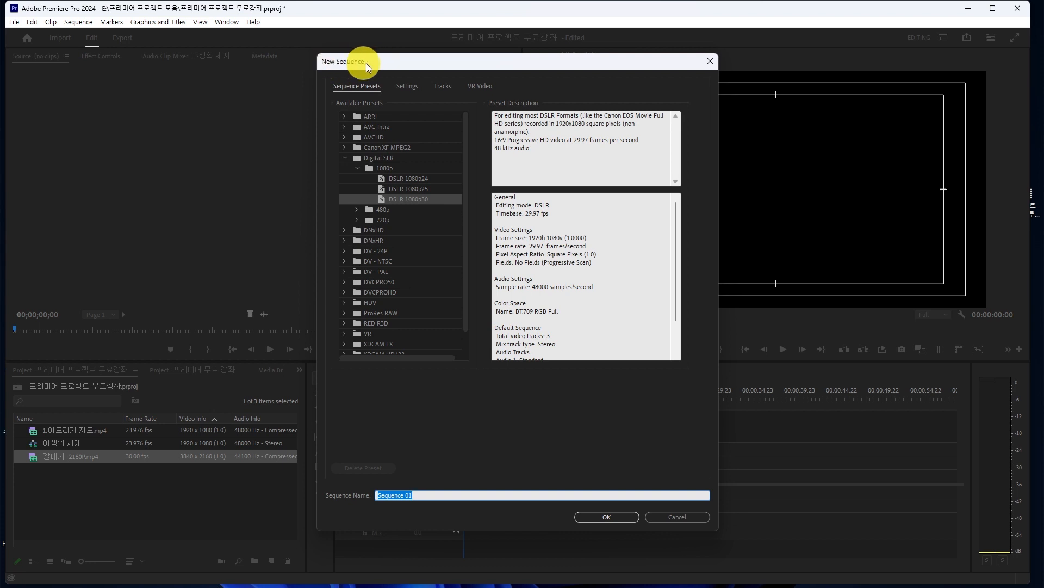
pyautogui.click(712, 60)
# - Start a new sequence from the Project panel and set its editing mode to Custom
pyautogui.click(270, 562)
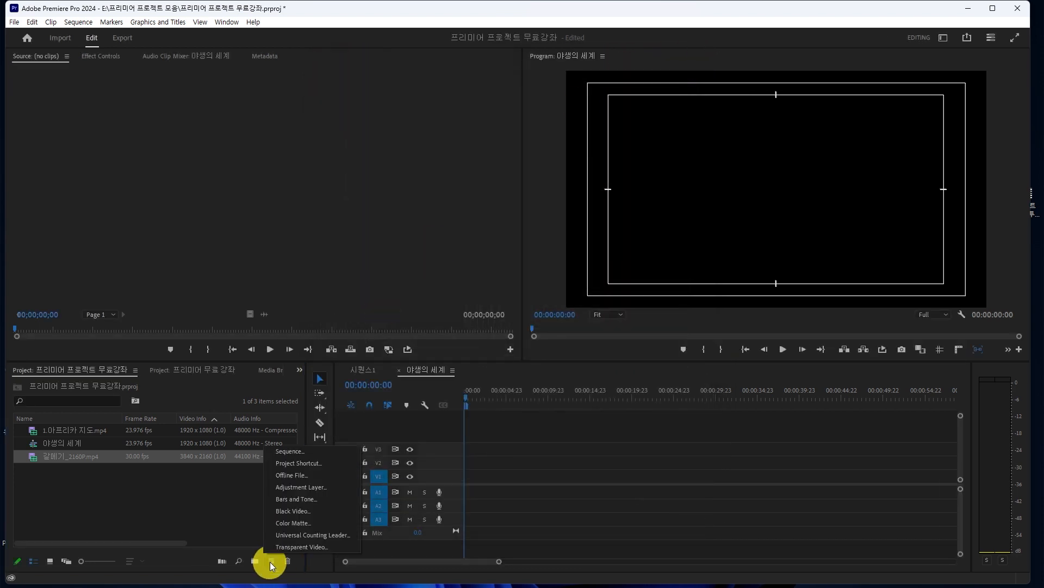
pyautogui.click(305, 454)
pyautogui.moveTo(485, 61); pyautogui.dragTo(400, 30)
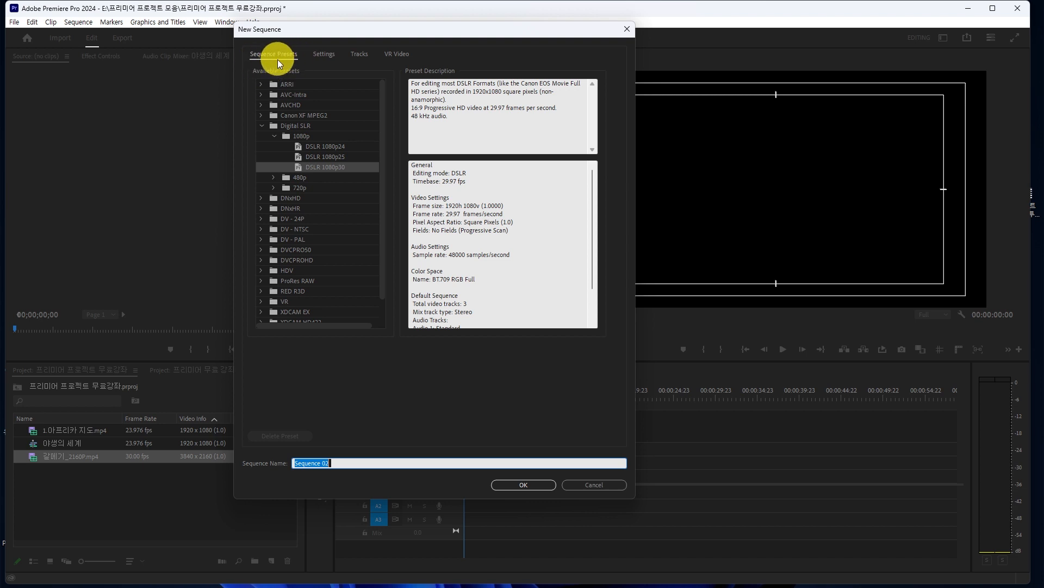
pyautogui.click(328, 54)
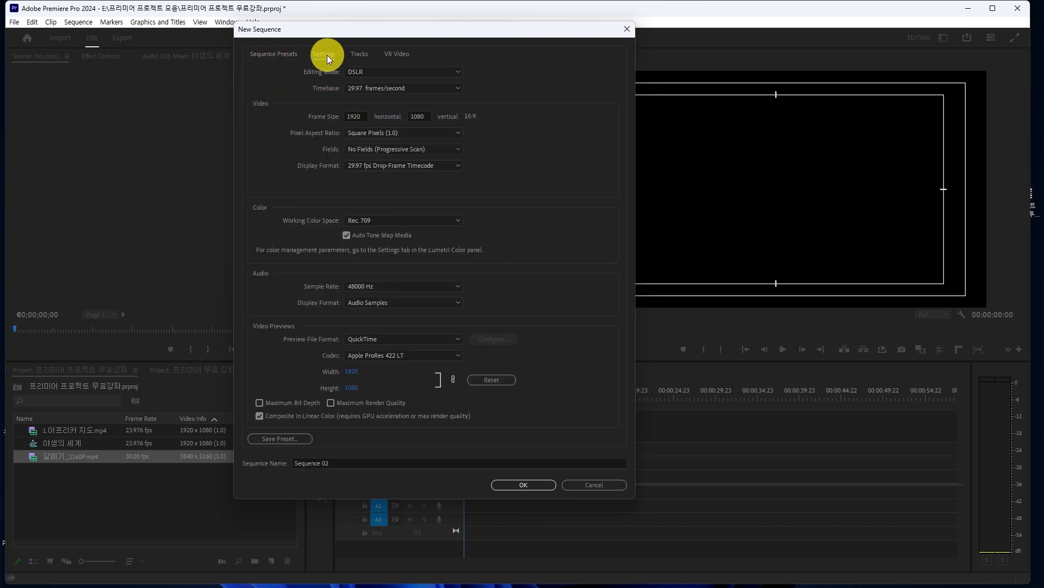
pyautogui.click(459, 72)
pyautogui.scroll(5, 461, 149)
pyautogui.click(395, 84)
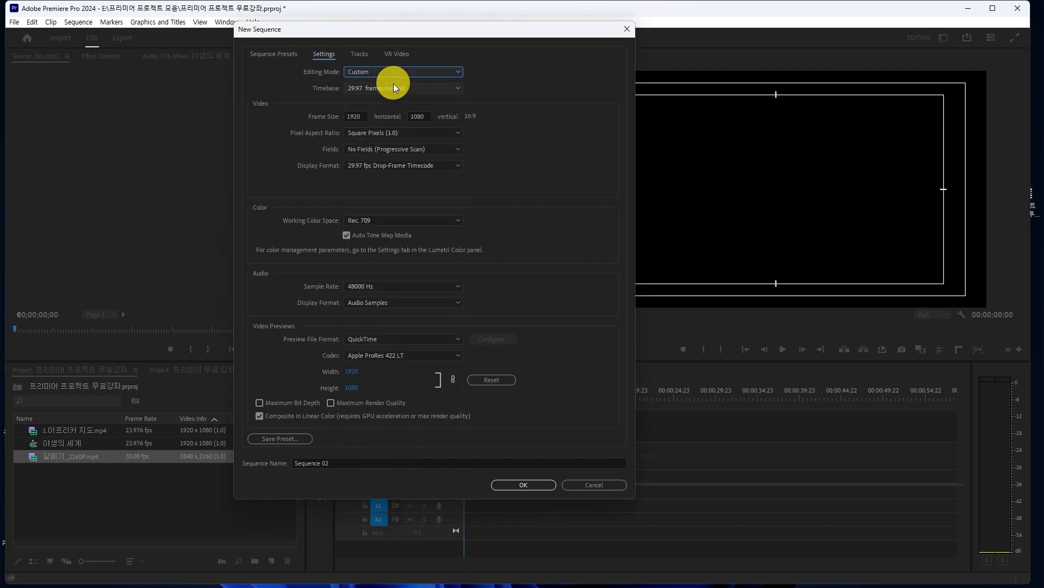
# - Choose the XDCAM HD422 1080i30 sequence preset and review its description and resulting sequence settings
pyautogui.click(276, 58)
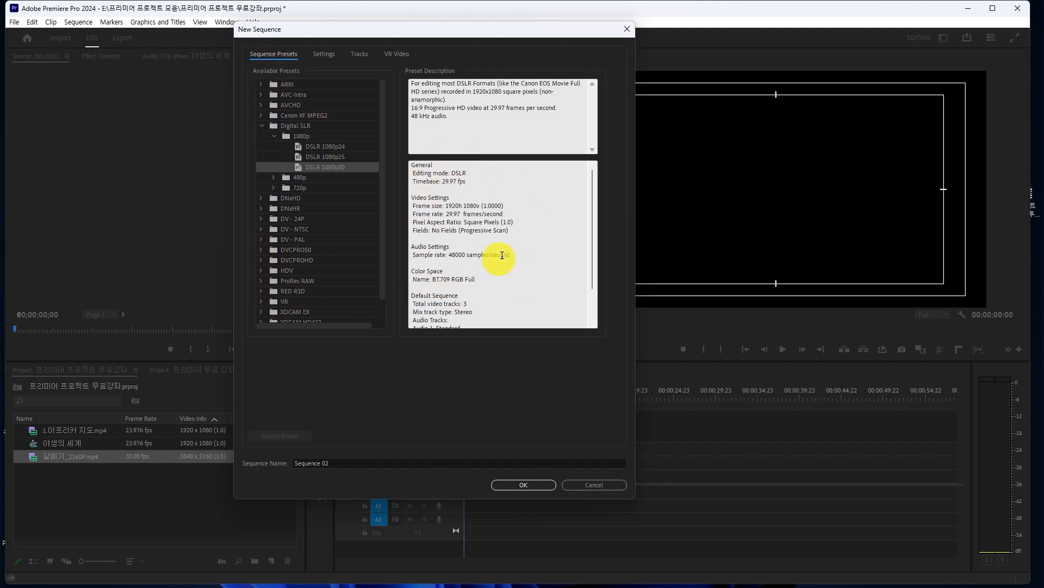
pyautogui.moveTo(382, 218); pyautogui.dragTo(386, 272)
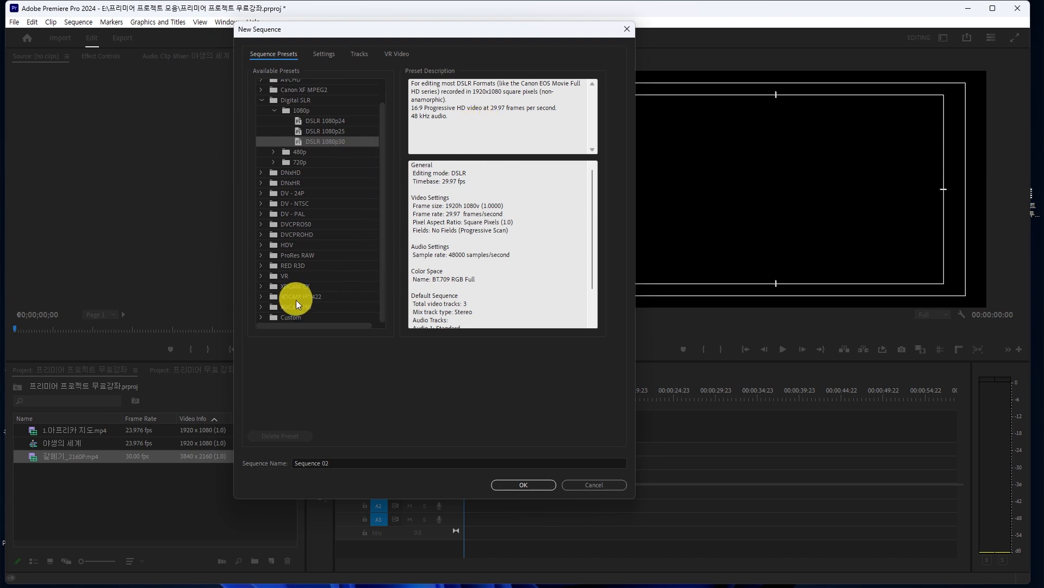
pyautogui.click(260, 296)
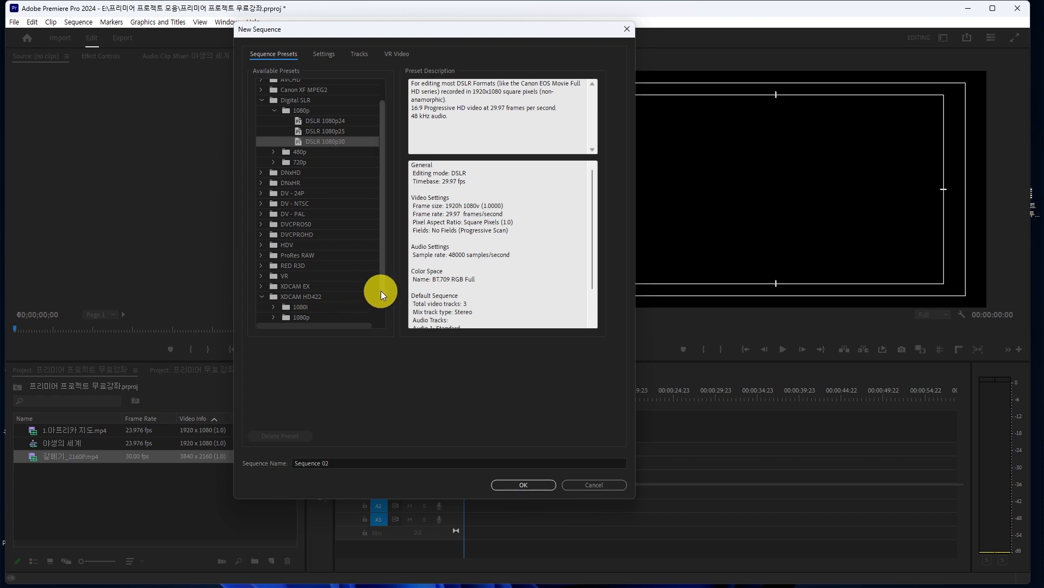
pyautogui.moveTo(380, 291); pyautogui.dragTo(380, 315)
pyautogui.click(273, 277)
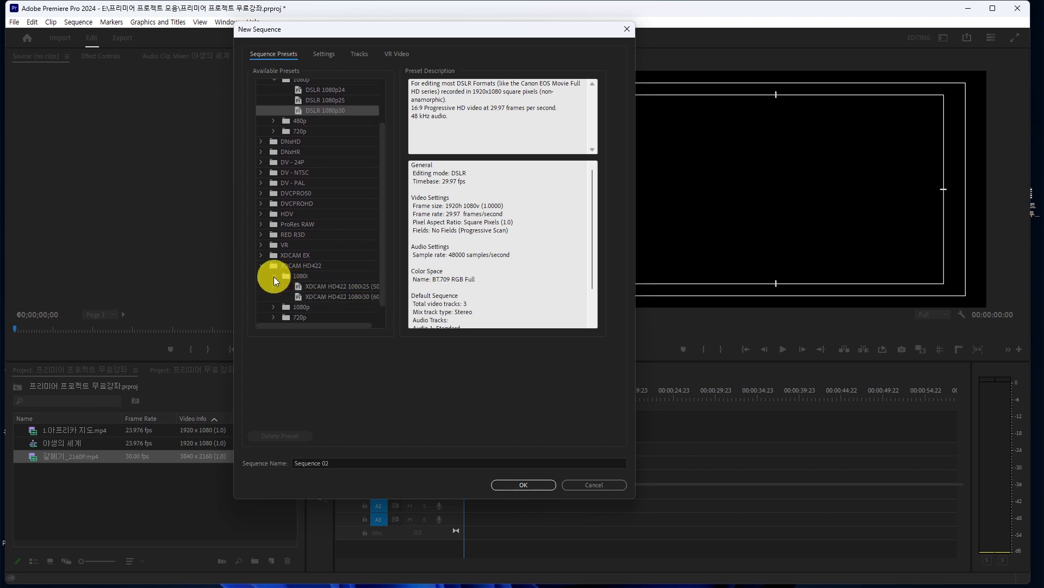
pyautogui.click(331, 297)
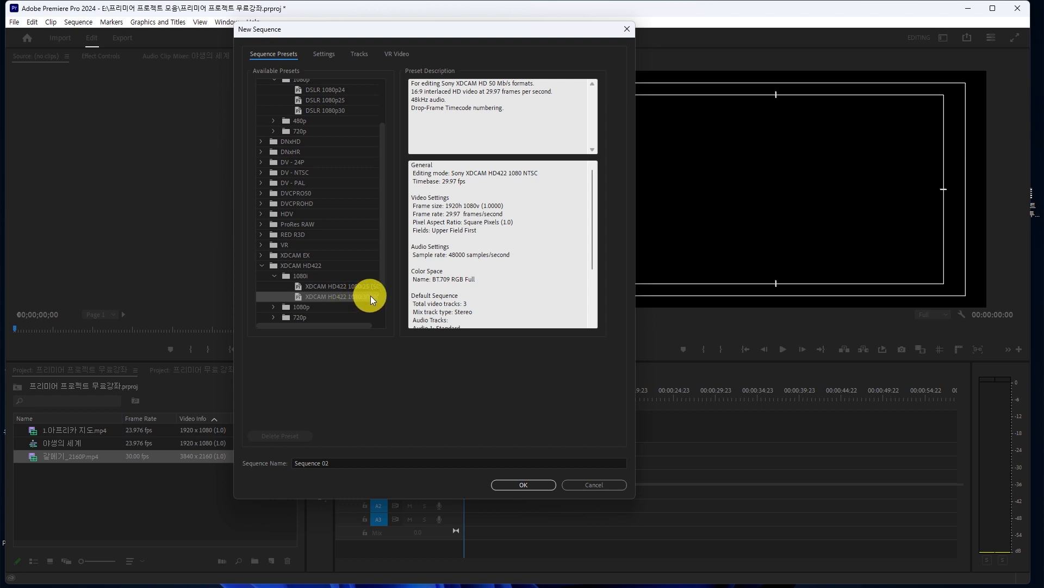
pyautogui.moveTo(417, 172); pyautogui.dragTo(461, 307)
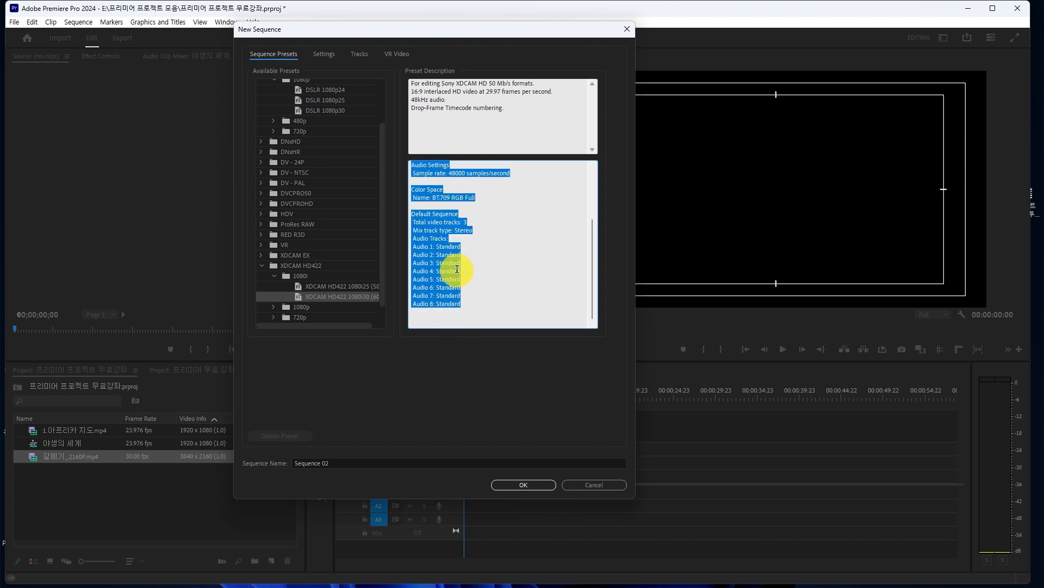
pyautogui.click(325, 54)
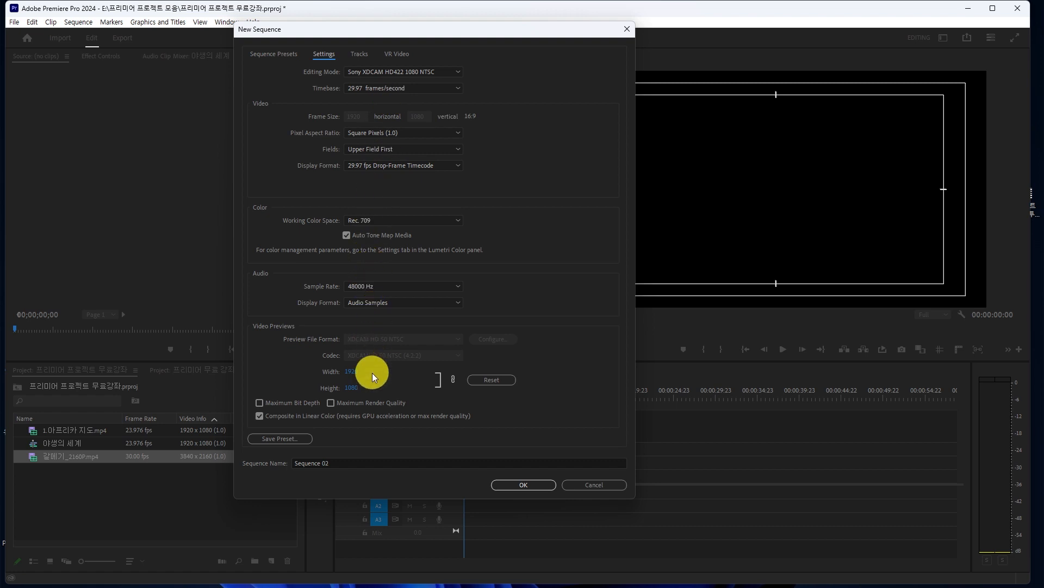
# - Delete audio tracks Audio 4 through Audio 8 from the new sequence's track setup
pyautogui.click(363, 56)
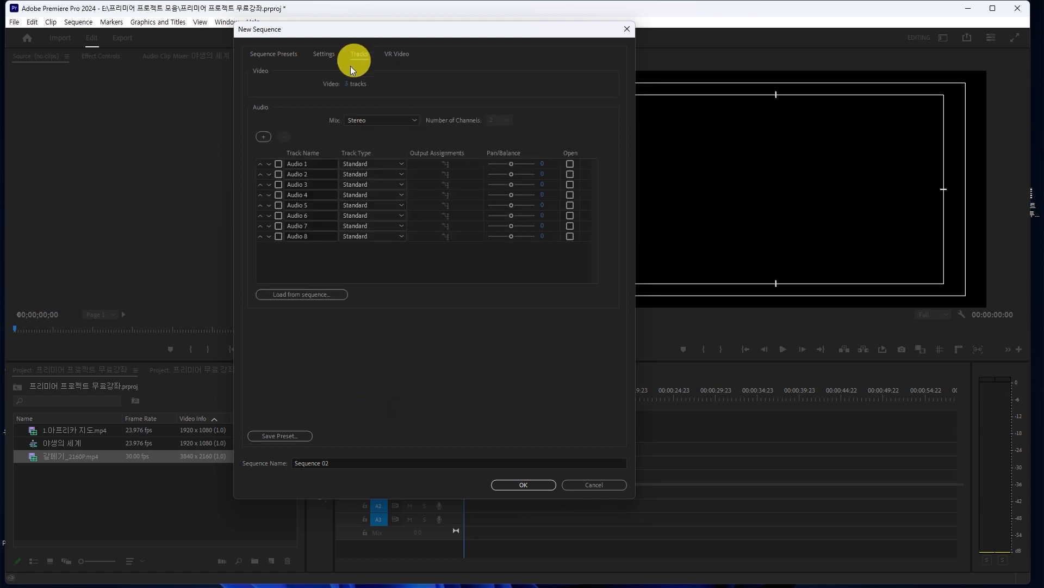
pyautogui.click(279, 236)
pyautogui.click(279, 216)
pyautogui.click(279, 205)
pyautogui.click(279, 196)
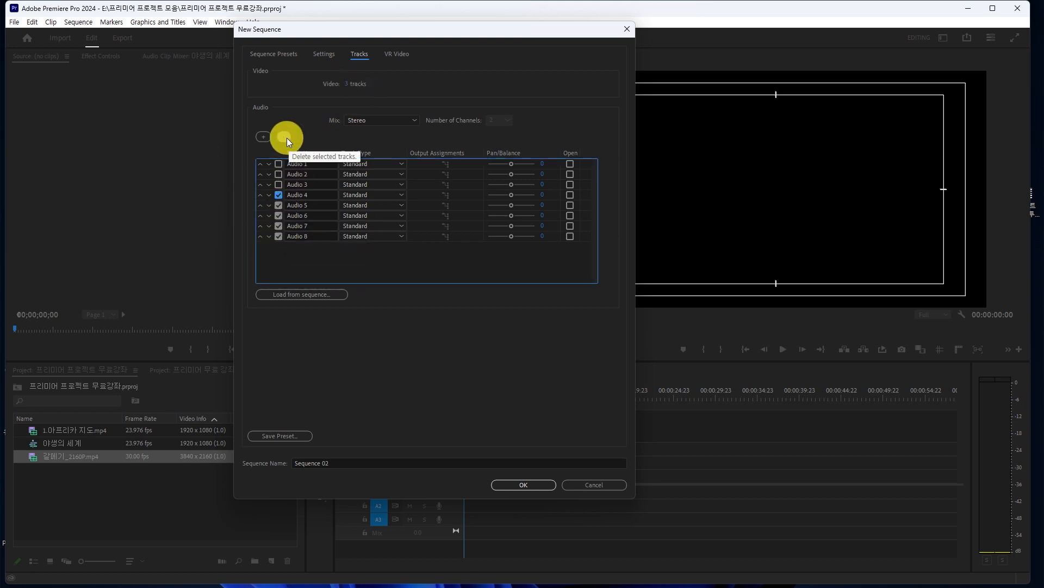
pyautogui.click(285, 136)
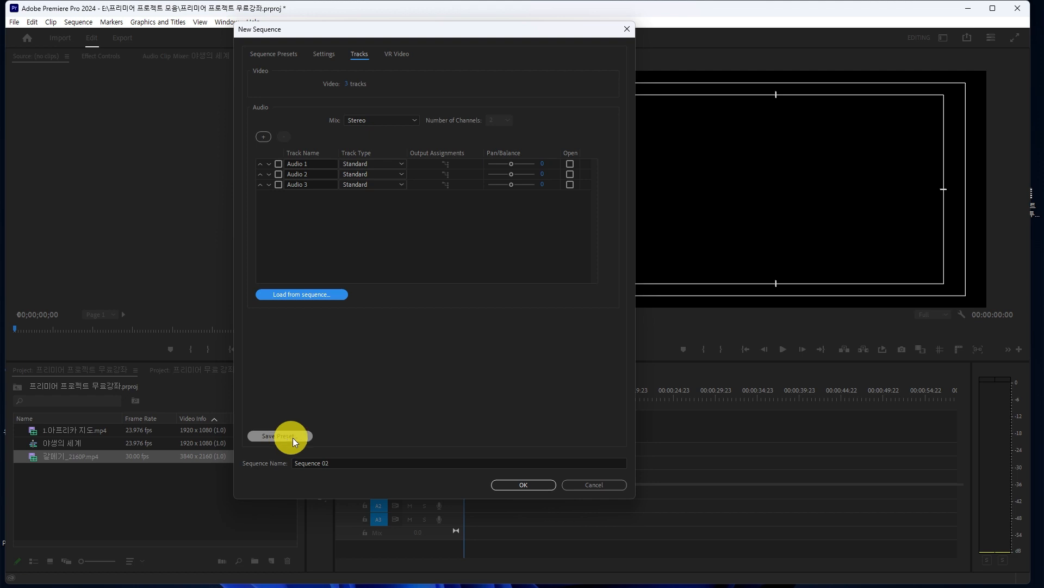
# - Save the sequence configuration as a preset named 무든채널 and delete the last preset in the Custom folder
pyautogui.click(276, 435)
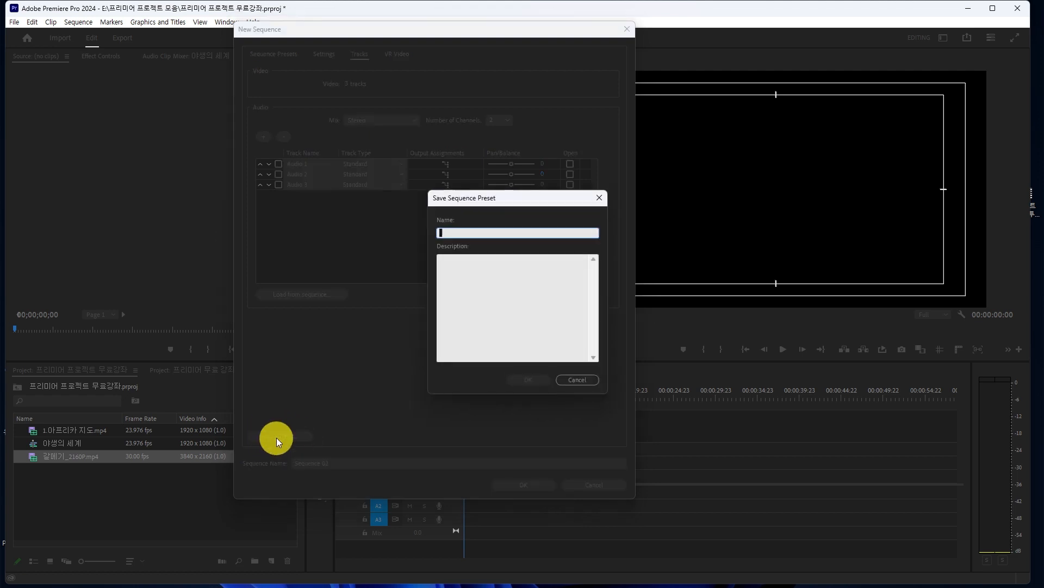
pyautogui.write('무든채널')
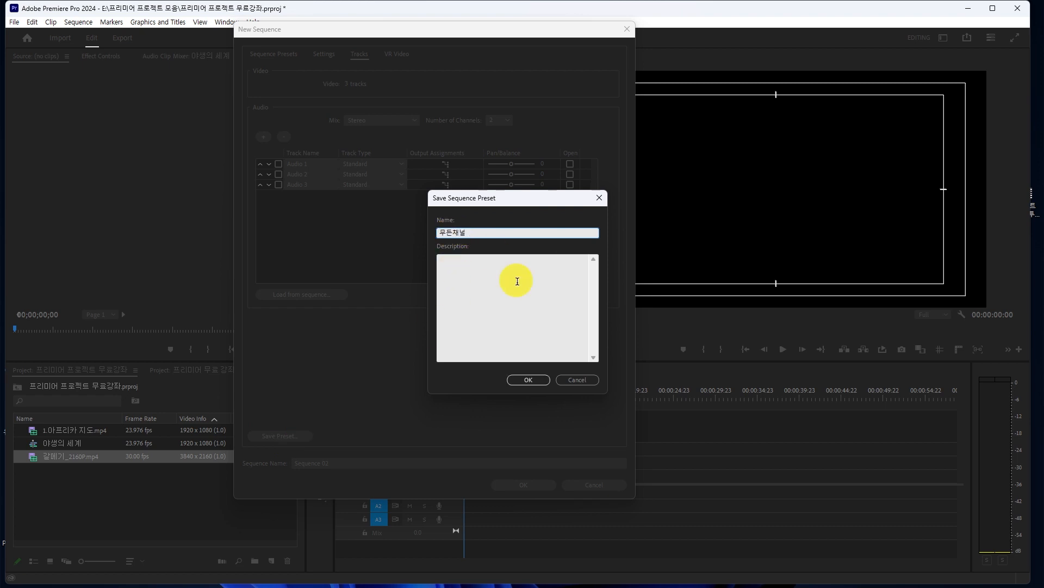
pyautogui.click(526, 380)
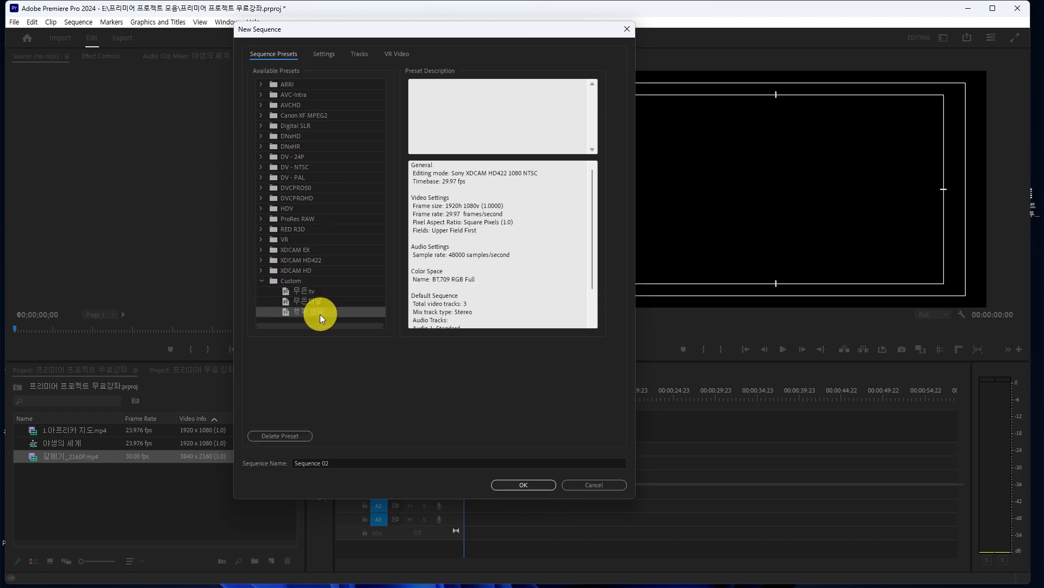
pyautogui.click(284, 436)
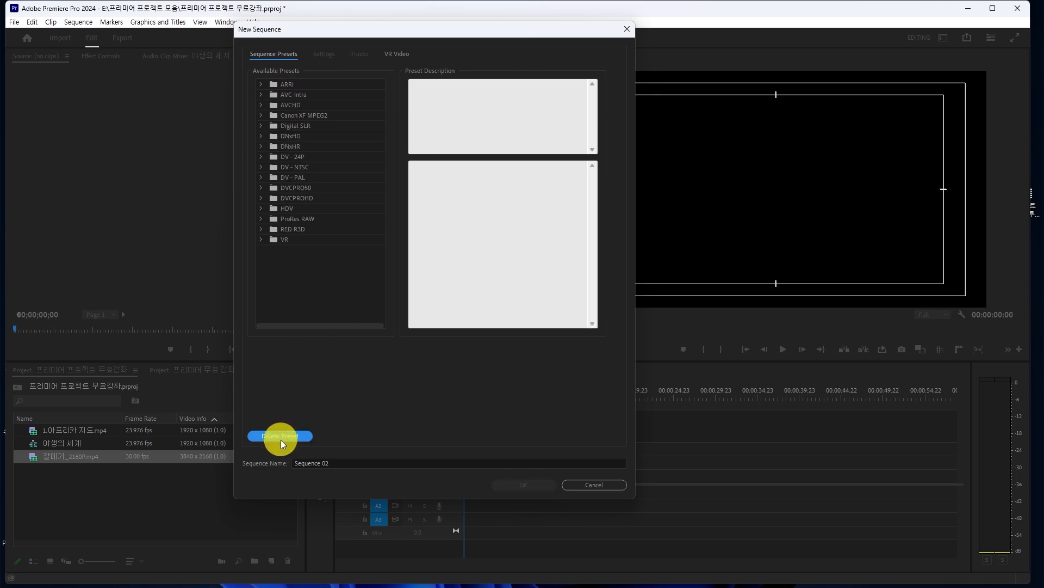
# - Create a sequence named 심화 시퀀스1 from the custom 무든채널 preset
pyautogui.click(313, 303)
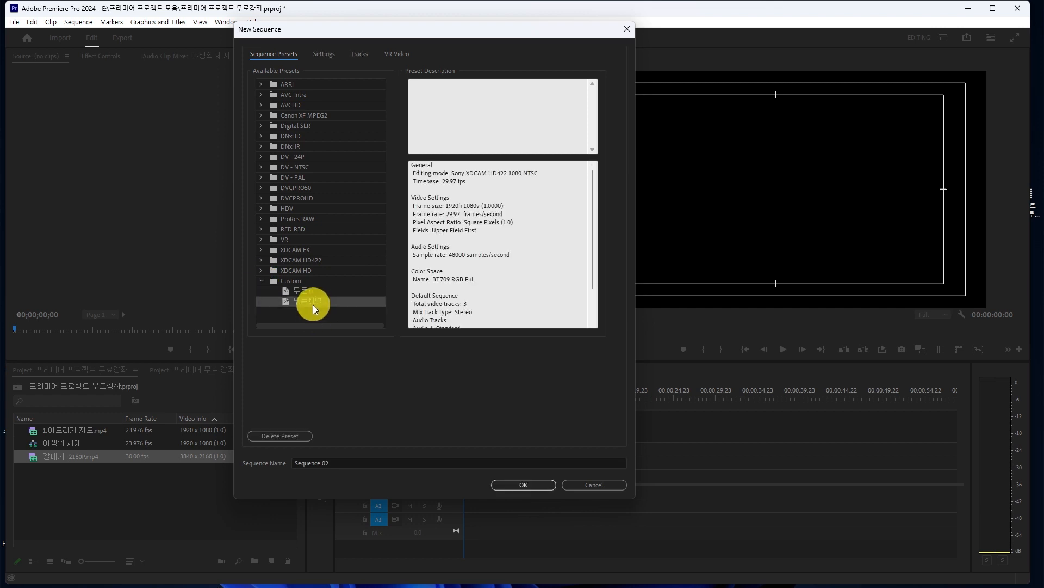
pyautogui.moveTo(338, 463); pyautogui.dragTo(238, 455)
pyautogui.write('시ㅁ화 심')
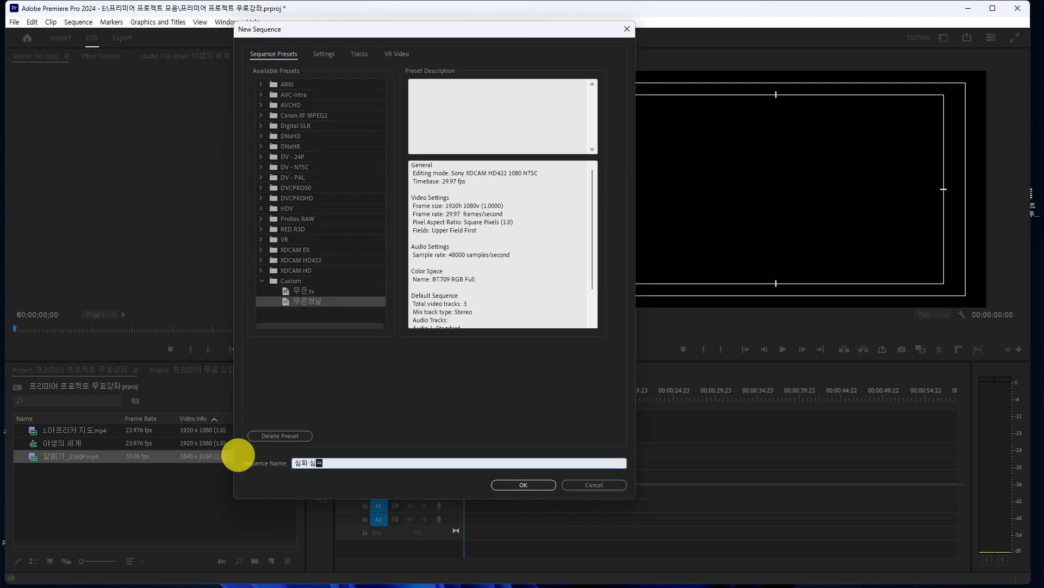
pyautogui.press('BackSpace')
pyautogui.press('BackSpace')
pyautogui.write('시퀀스1')
pyautogui.press('Return')
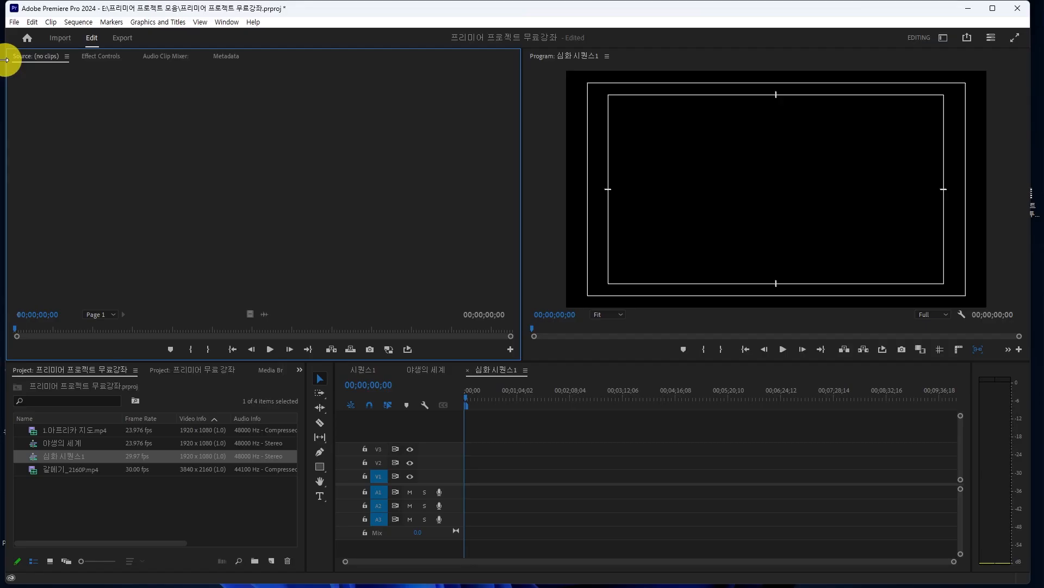
# - Start another new sequence and set its editing mode to Custom with a timebase of 30.00 frames/second
pyautogui.click(14, 22)
pyautogui.moveTo(22, 33)
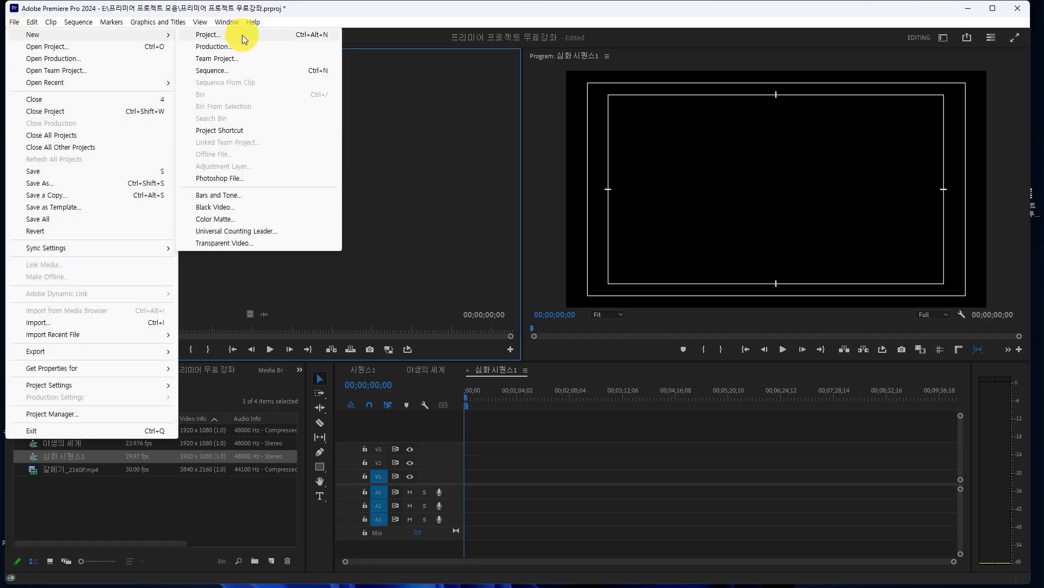
pyautogui.click(221, 70)
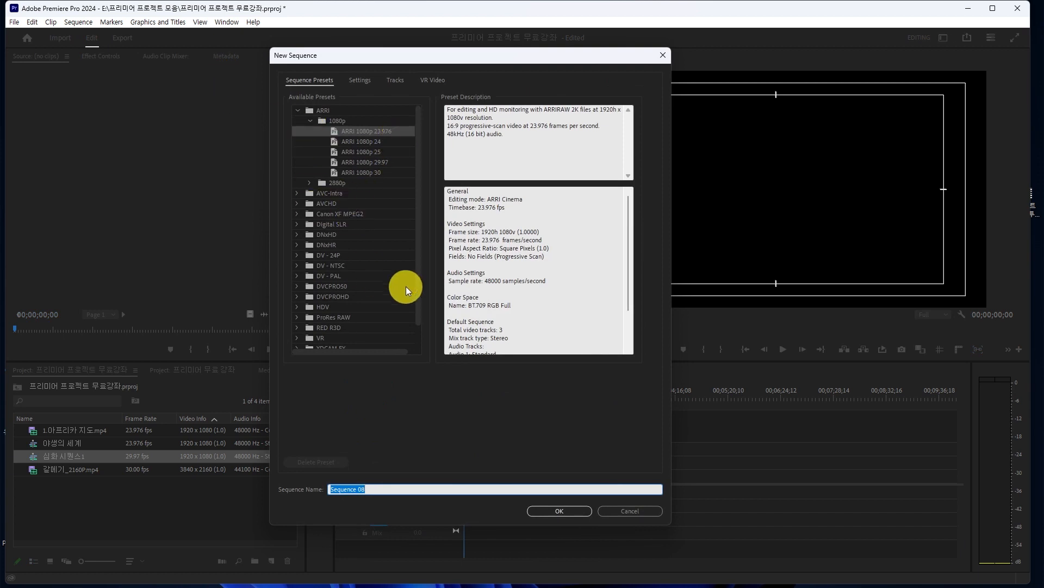
pyautogui.click(371, 84)
pyautogui.click(483, 100)
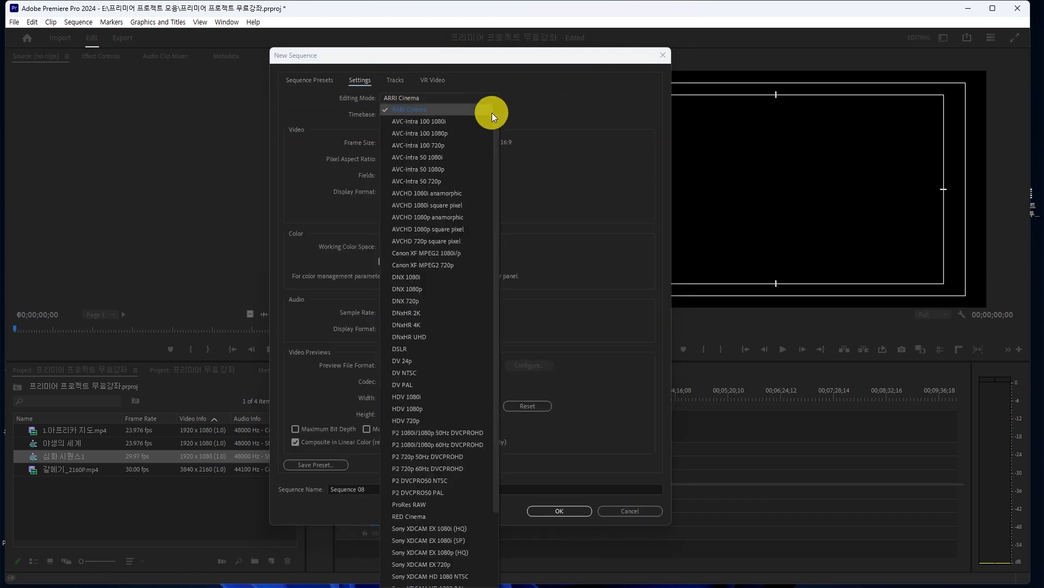
pyautogui.scroll(-3, 497, 276)
pyautogui.scroll(3, 496, 298)
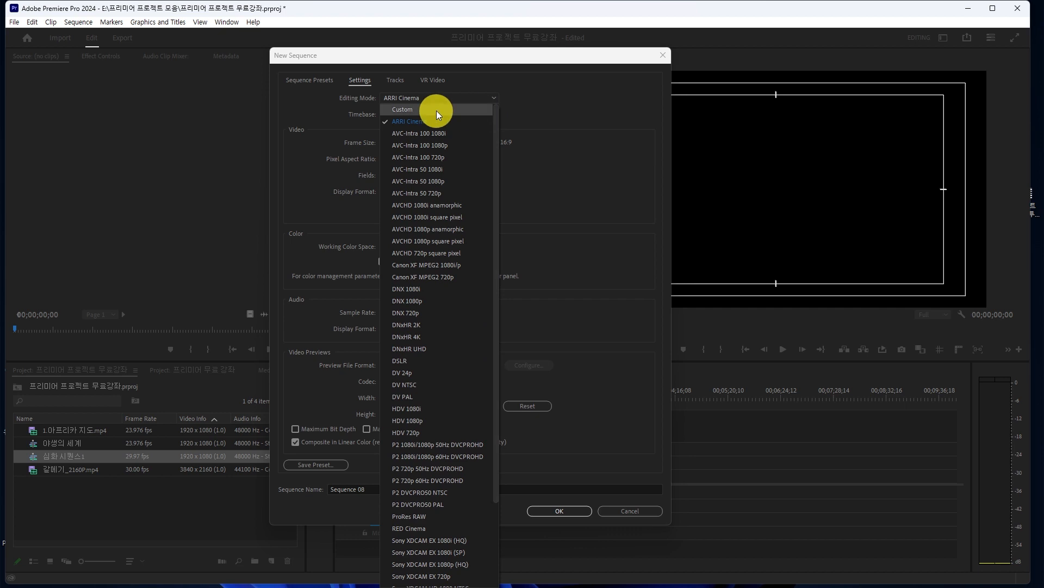
pyautogui.click(436, 110)
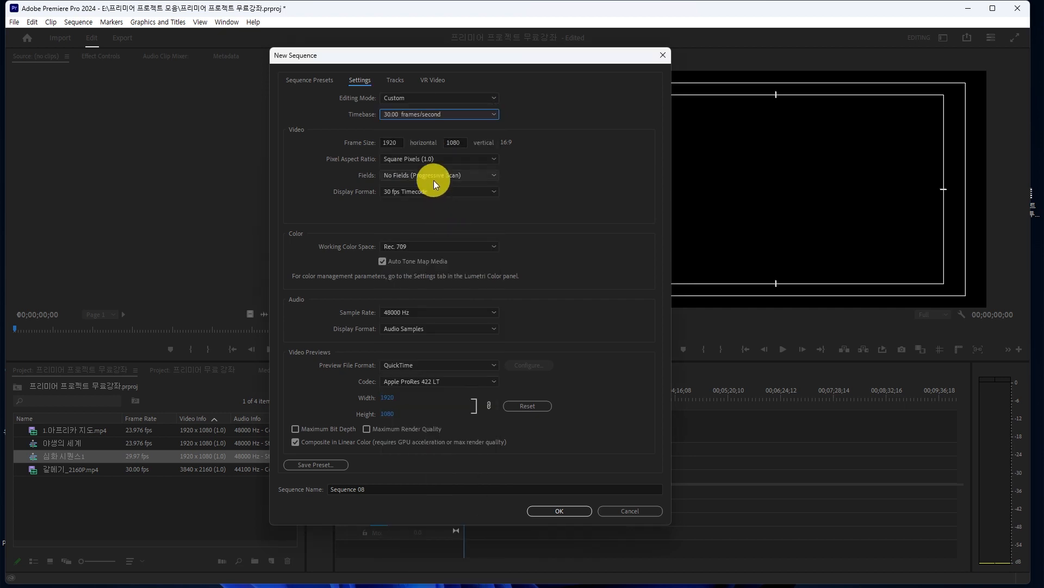
# - Set the new sequence's frame size to 3840 horizontal by 2160 vertical
pyautogui.moveTo(401, 144); pyautogui.dragTo(355, 146)
pyautogui.write('3840')
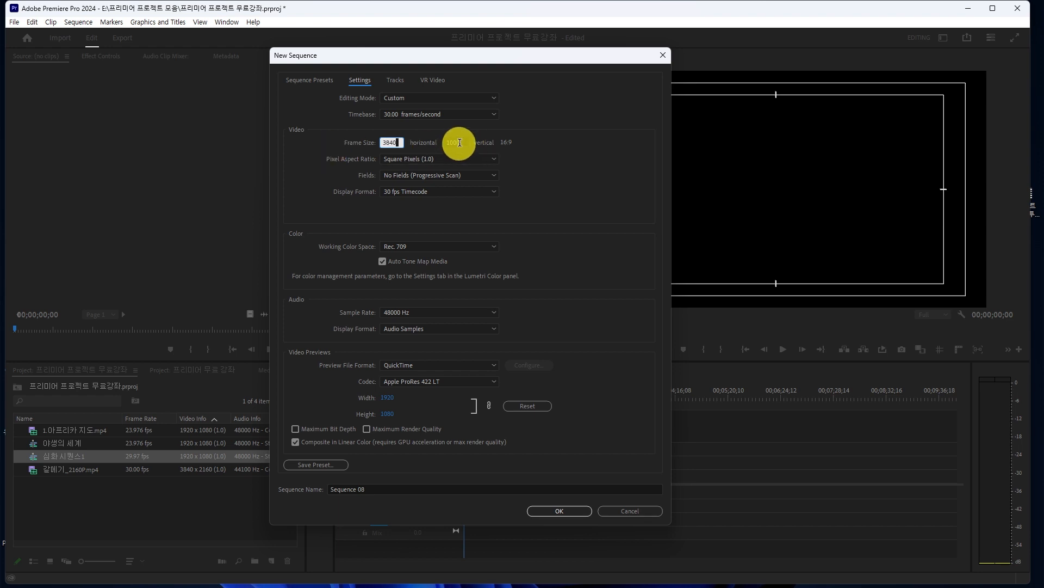
pyautogui.moveTo(462, 144); pyautogui.dragTo(397, 147)
pyautogui.write('2160')
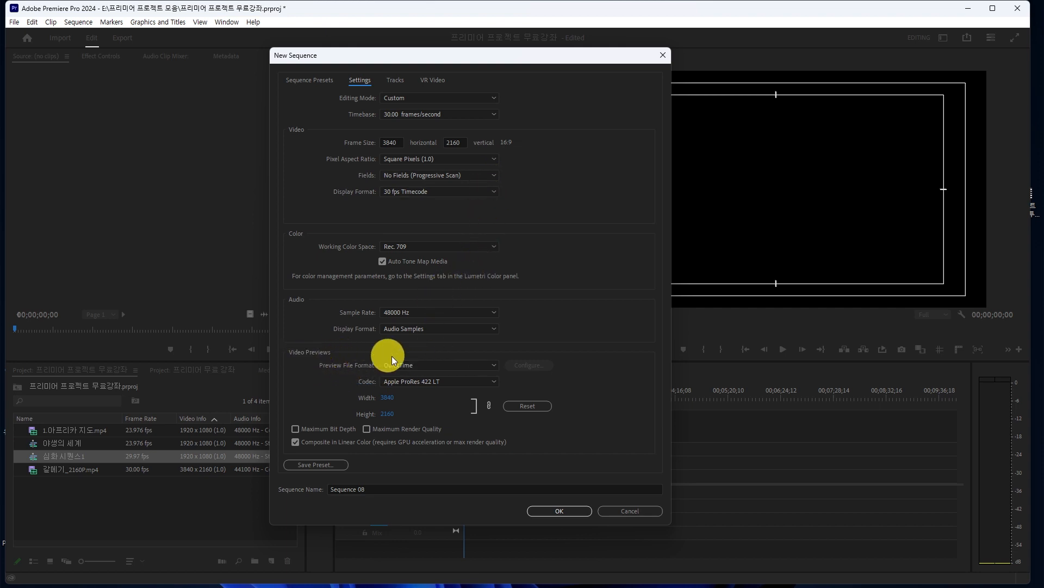
# - Use QuickTime previews with the Apple ProRes 422 codec and create the sequence as 심화 시퀀스2
pyautogui.click(492, 366)
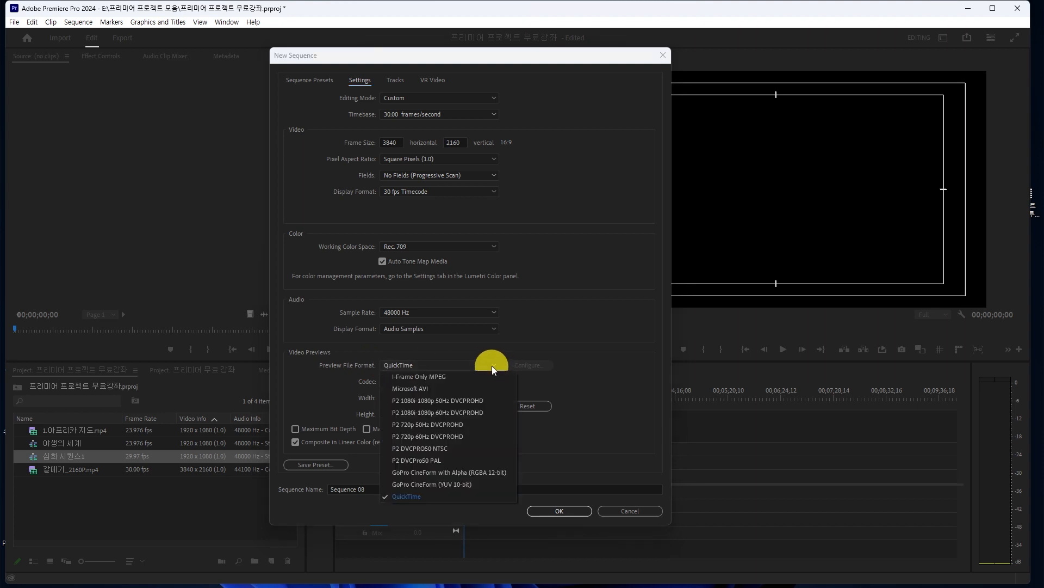
pyautogui.click(458, 498)
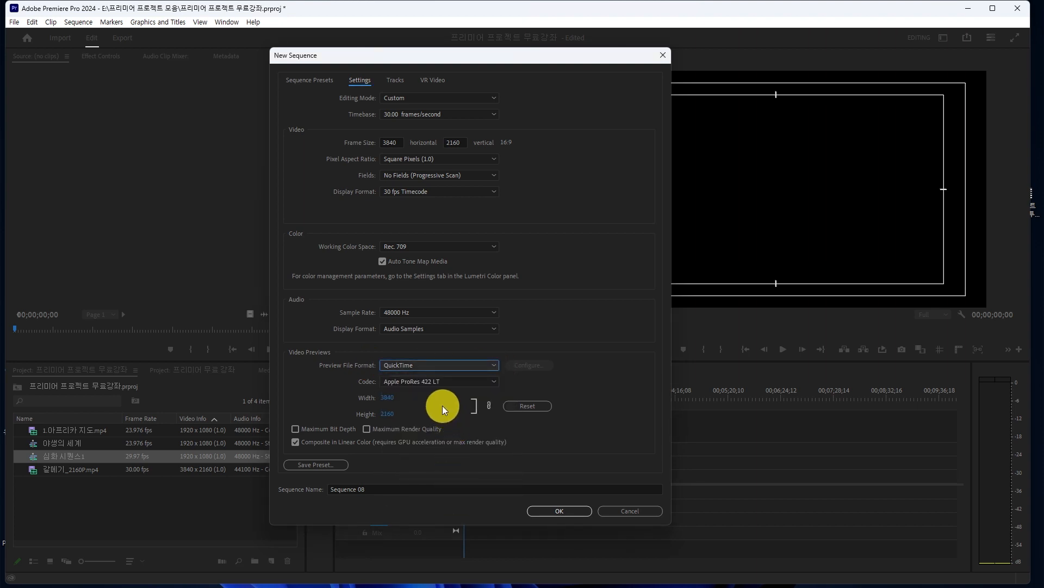
pyautogui.click(495, 381)
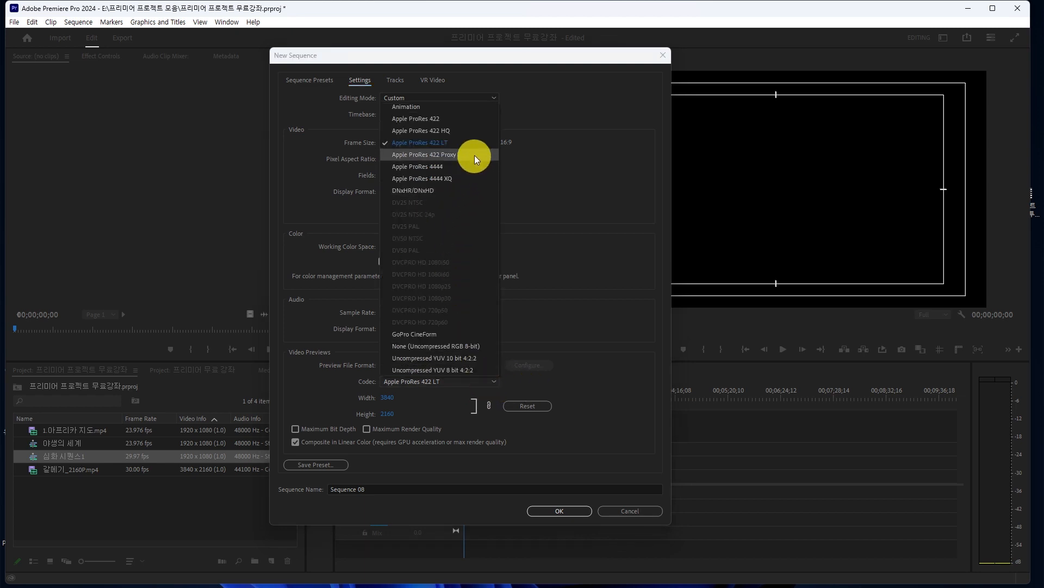
pyautogui.click(471, 123)
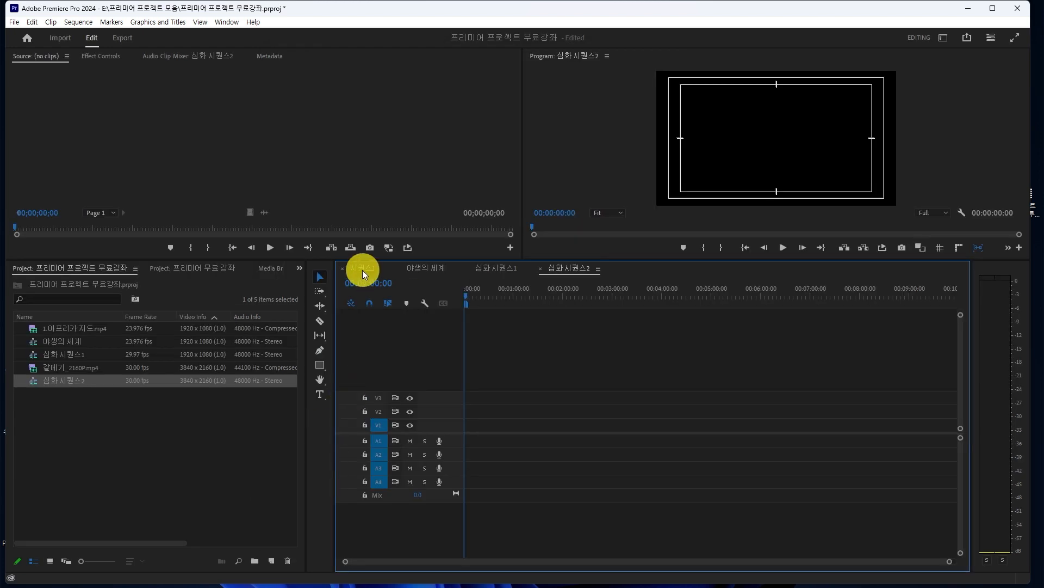
# - Look through the open timelines of 시퀀스1, 야생의 세계, 심화 시퀀스1 and 심화 시퀀스2 in turn
pyautogui.click(363, 270)
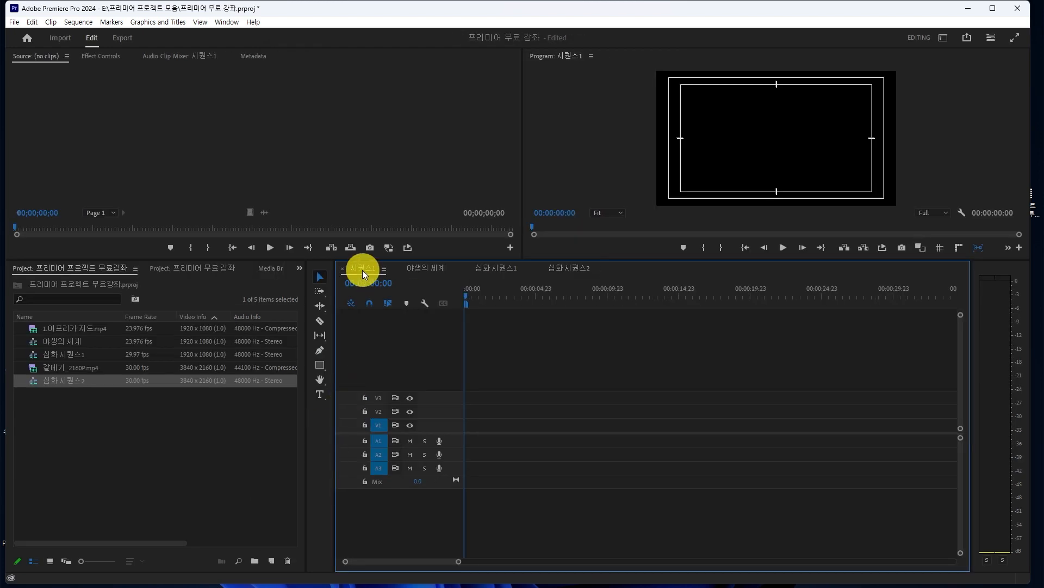
pyautogui.click(426, 270)
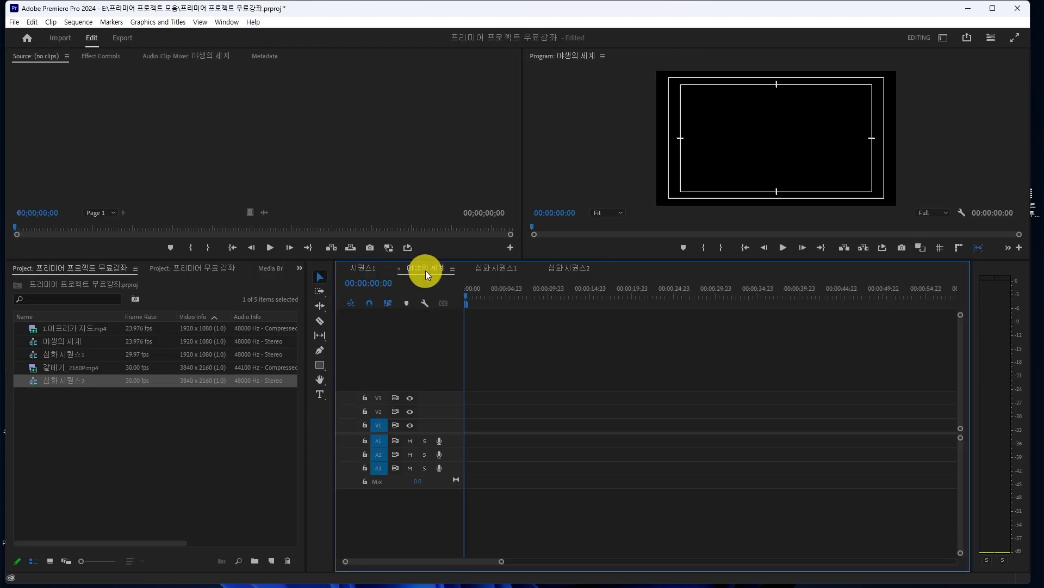
pyautogui.click(491, 270)
pyautogui.click(566, 269)
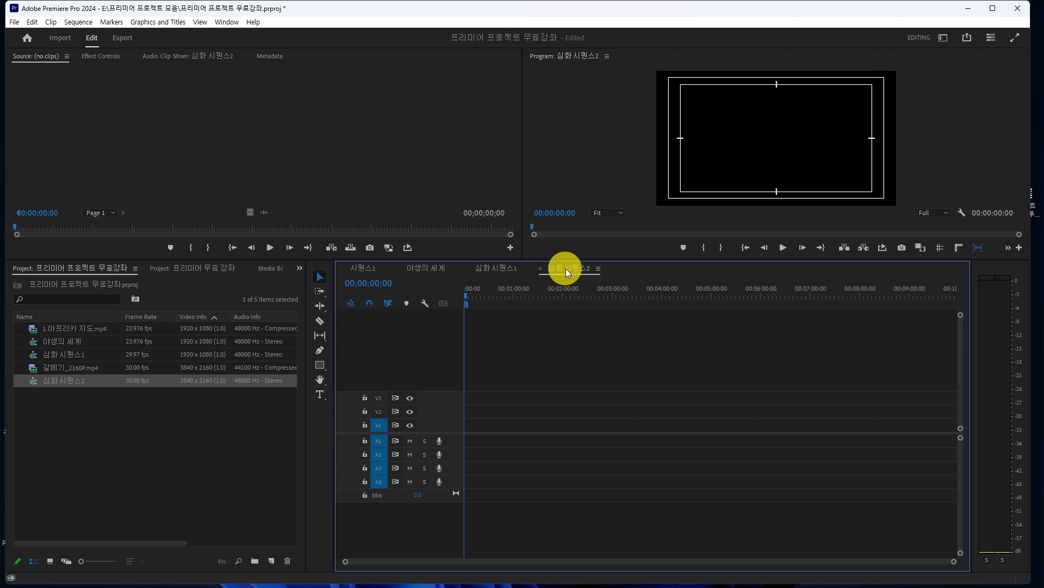